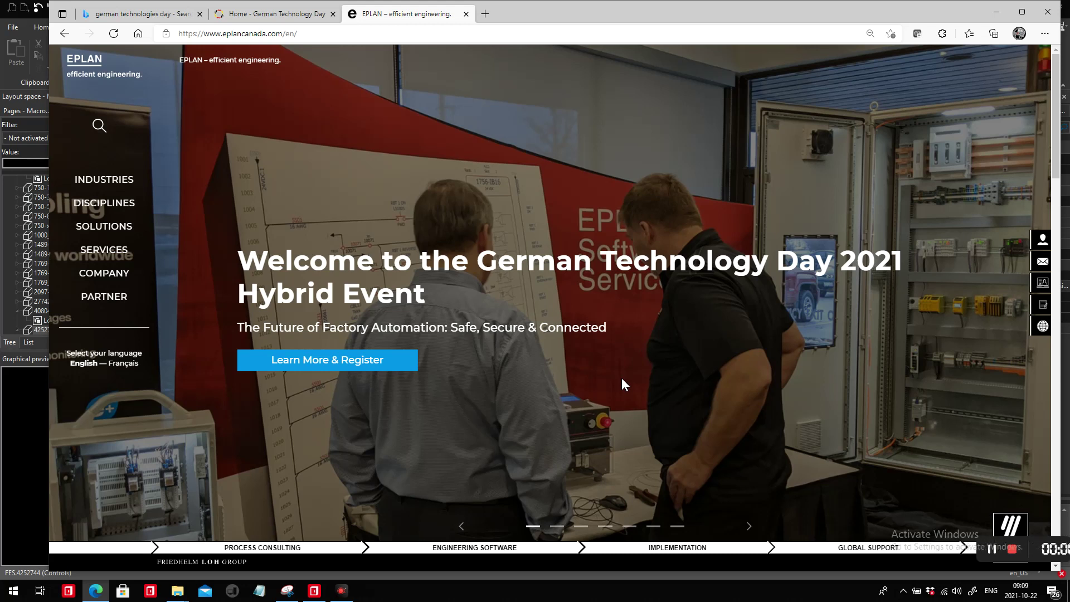
- Switch to EPLAN and open the properties of the yellow PLC.8 placeholder box in the cabinet layout
key("alt+Tab")
key("Tab")
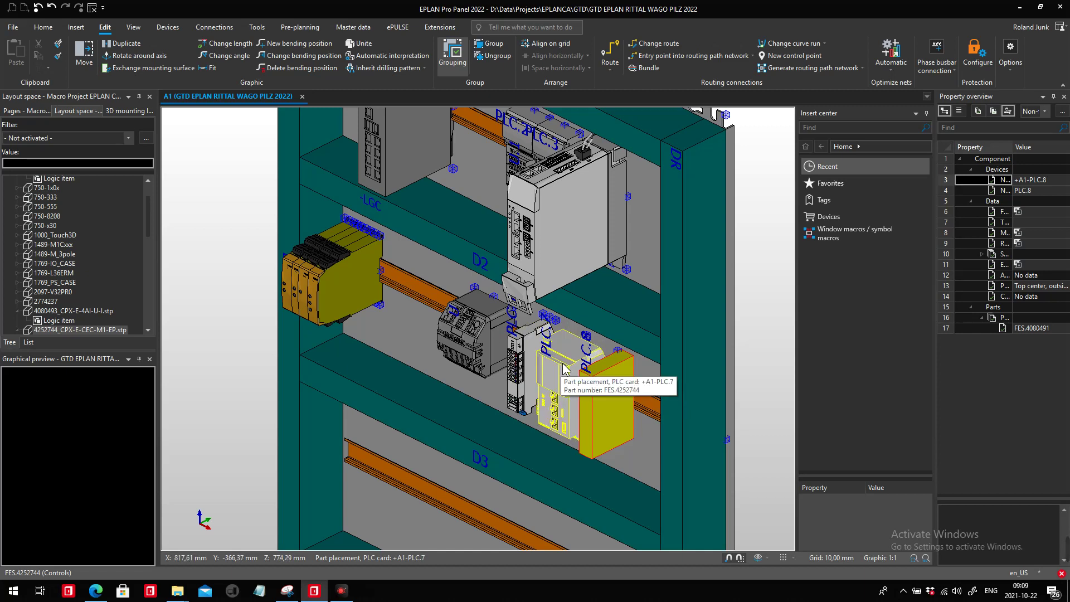
left_click(396, 28)
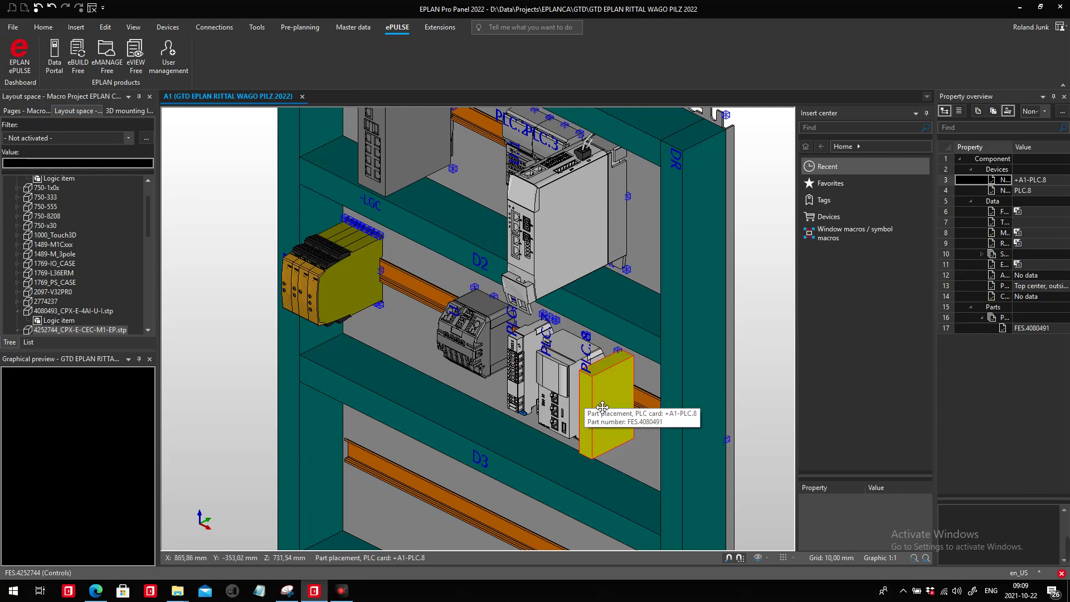
double_click(582, 417)
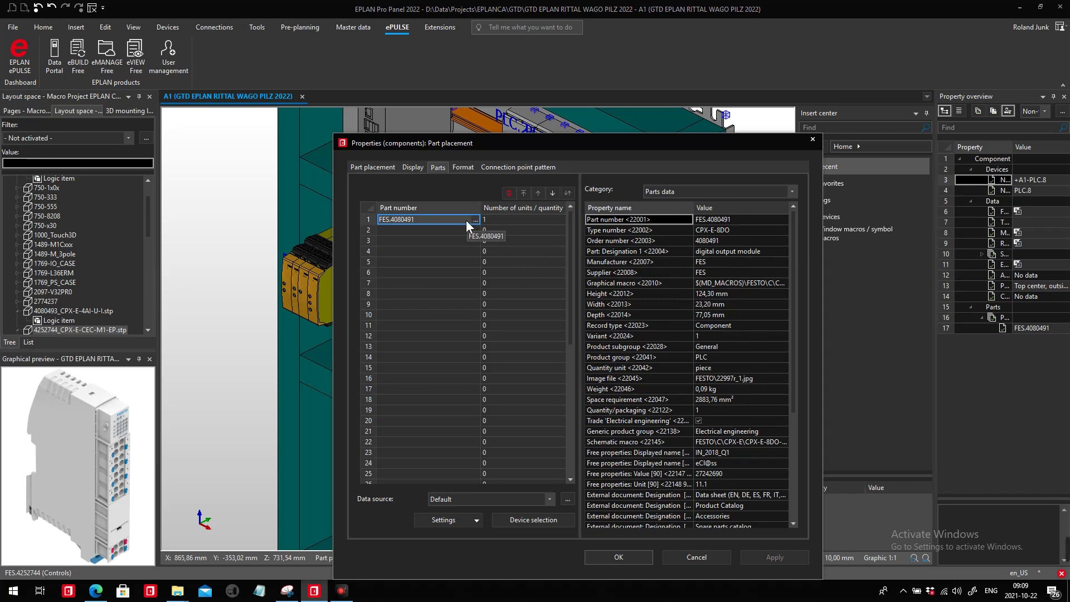
- Follow the CAD hyperlink of part number FES.4080491 to Festo's CPX-E-8DO page
right_click(439, 223)
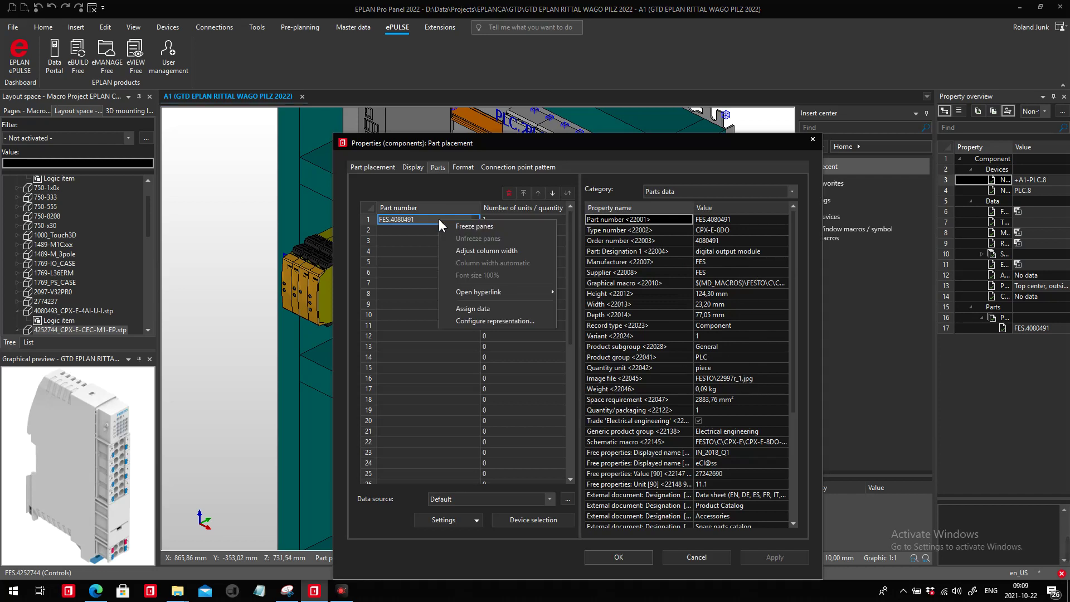
mouse_move(501, 292)
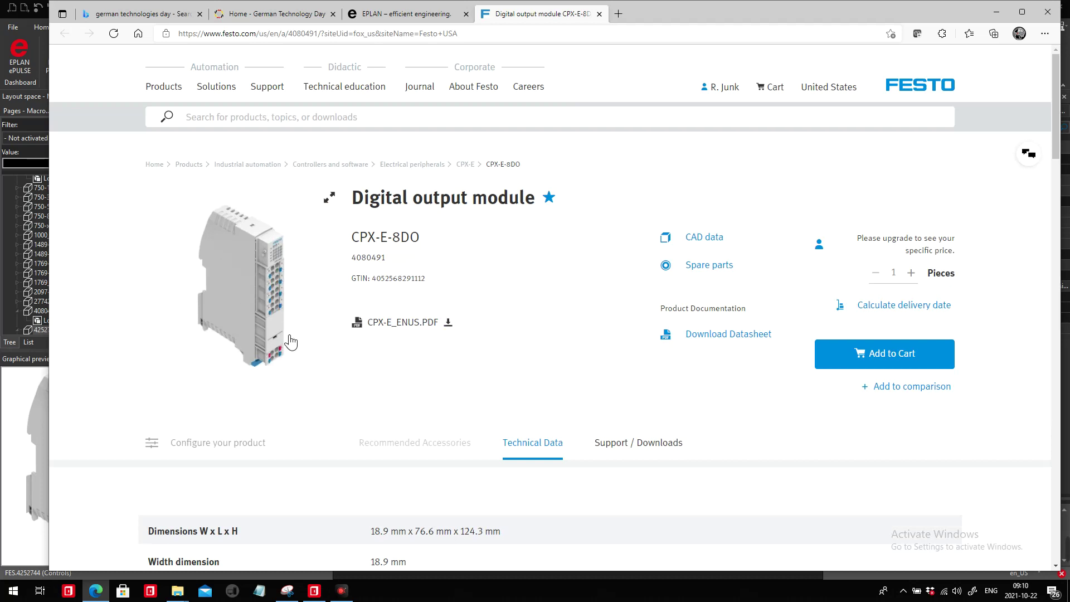
- Download the CPX-E-8DO CAD data as a Neutral 3D / STEP AP214 model
left_click(703, 238)
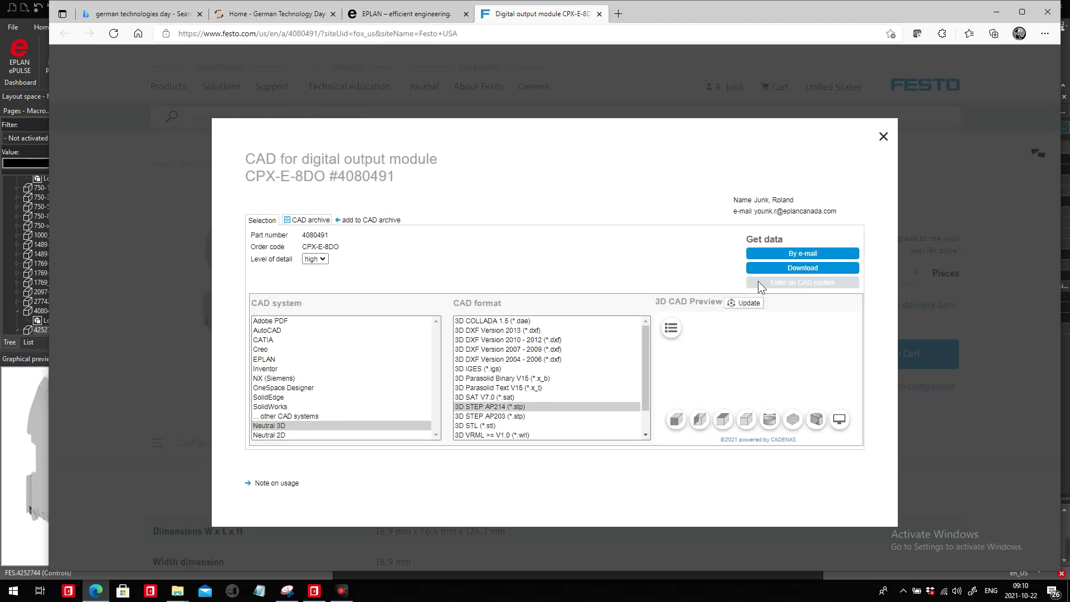
left_click(780, 269)
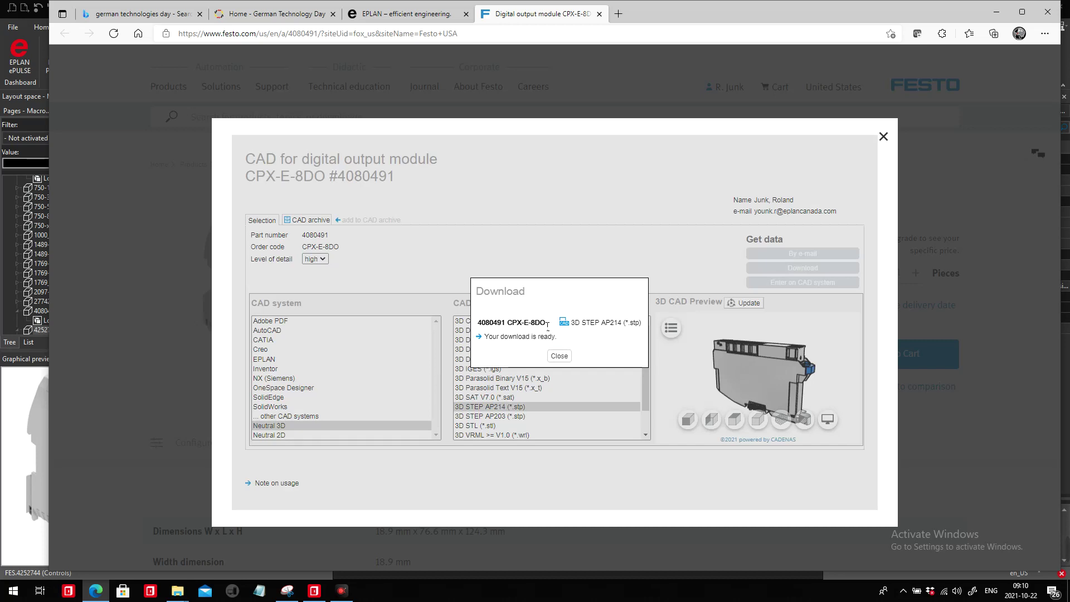
left_click(516, 339)
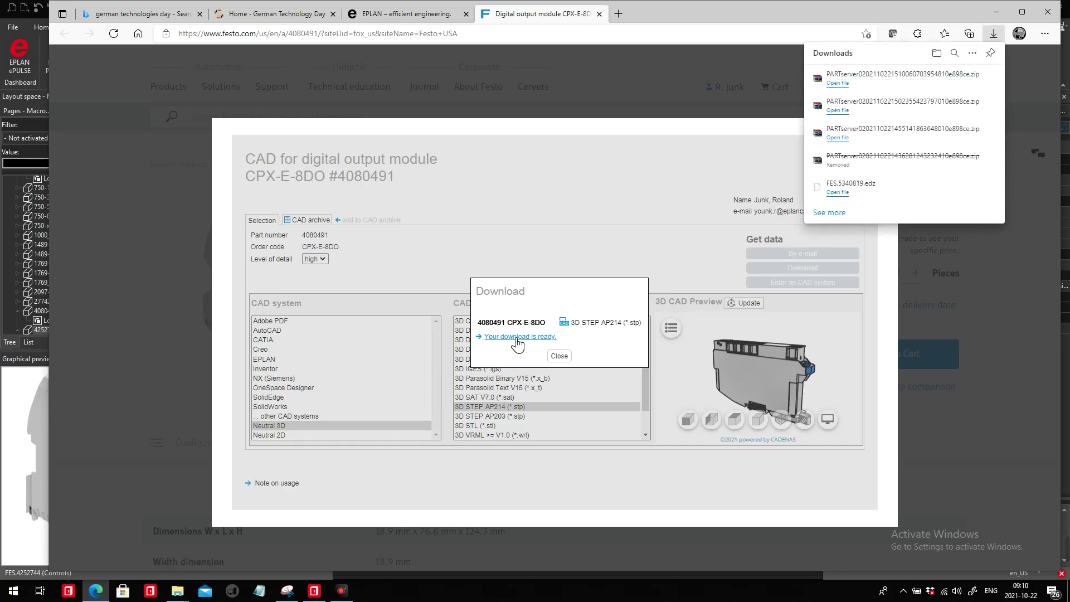
key("alt+Tab")
key("alt+Tab")
key("alt+Tab")
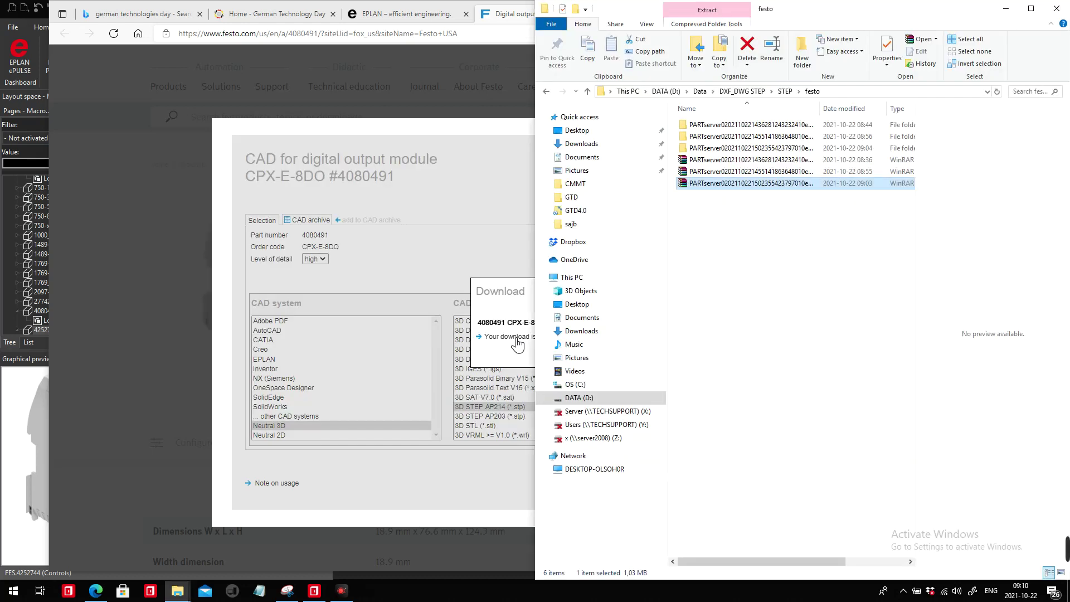
- Move the newest PARTserver zip from Downloads into the festo folder and extract it there
key("alt+Tab")
key("alt+Tab")
key("alt+Tab")
key("alt+Tab")
key("alt+Tab")
key("alt+Tab")
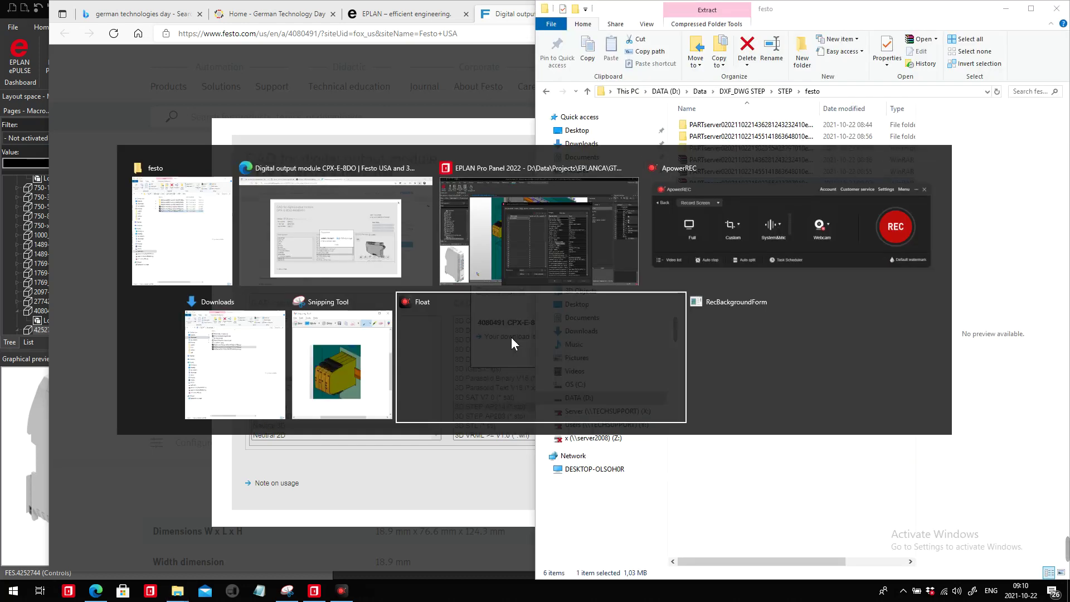
left_click(252, 380)
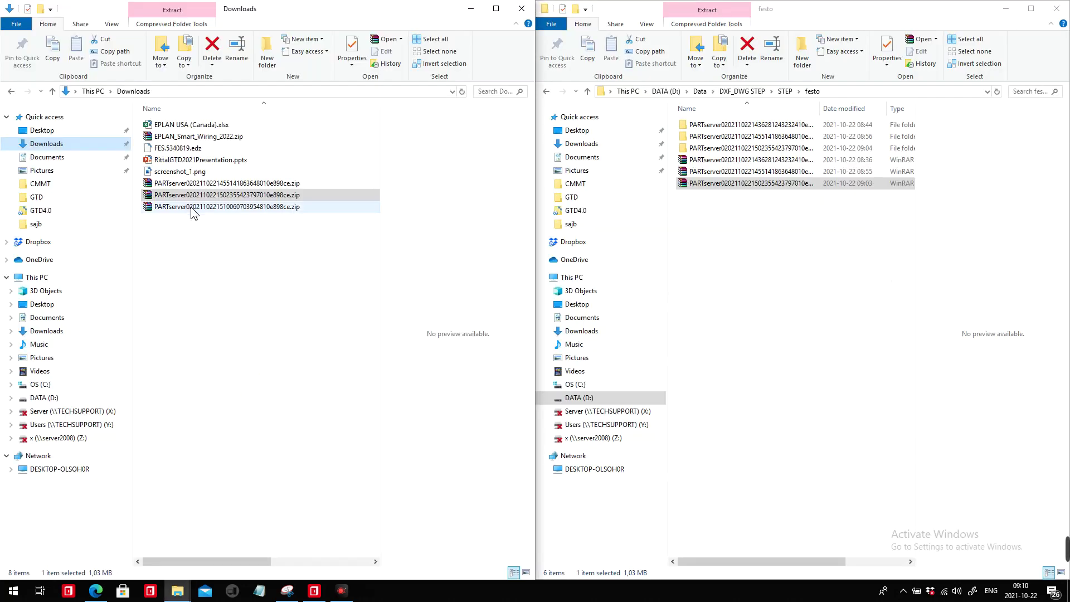
left_click_drag(193, 209, 774, 287)
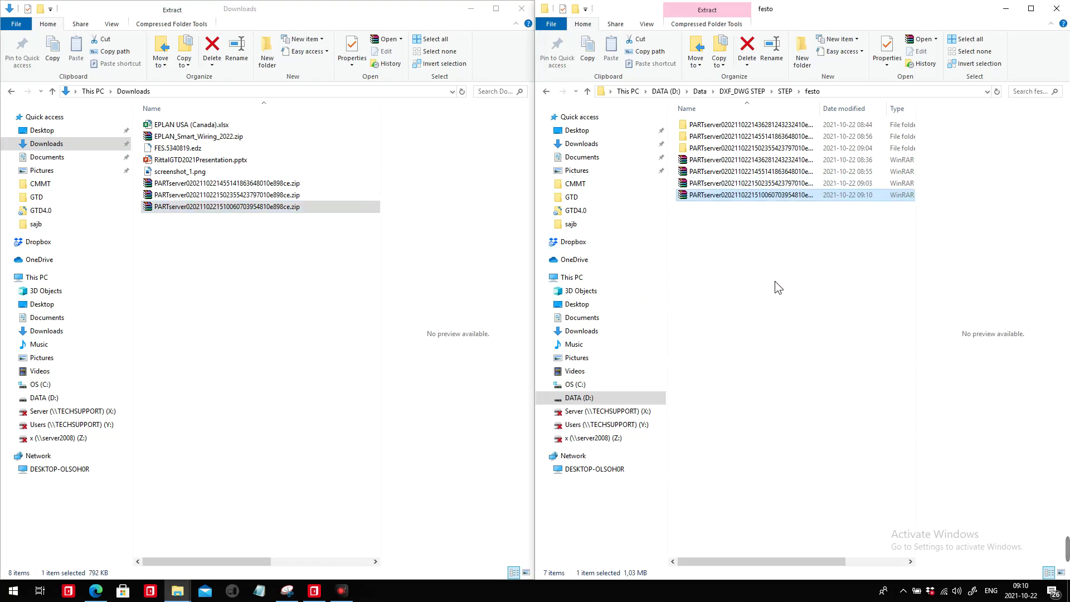
right_click(771, 195)
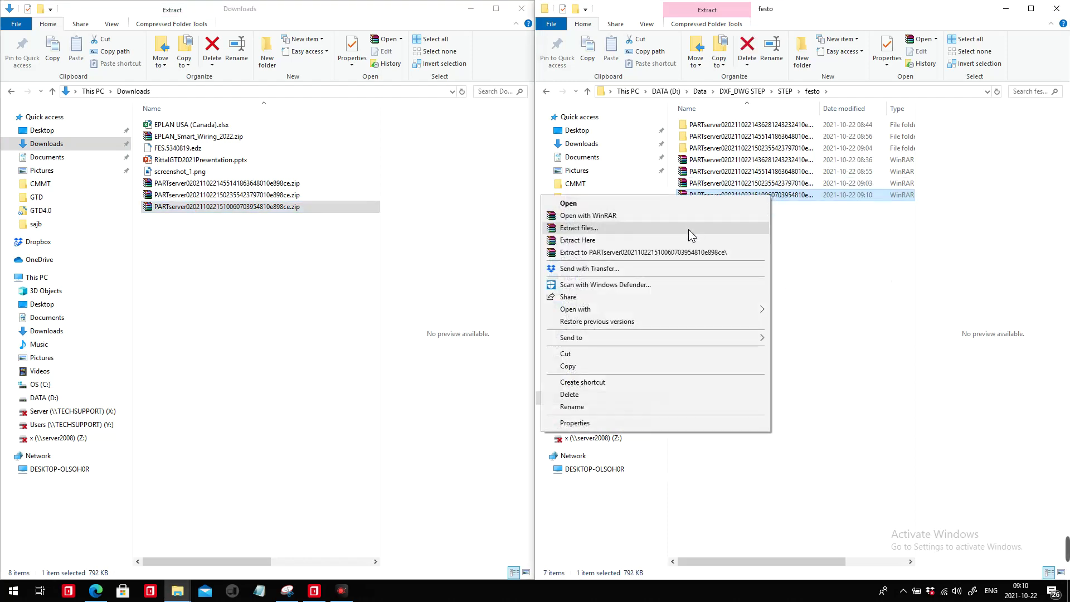
left_click(690, 228)
left_click(676, 406)
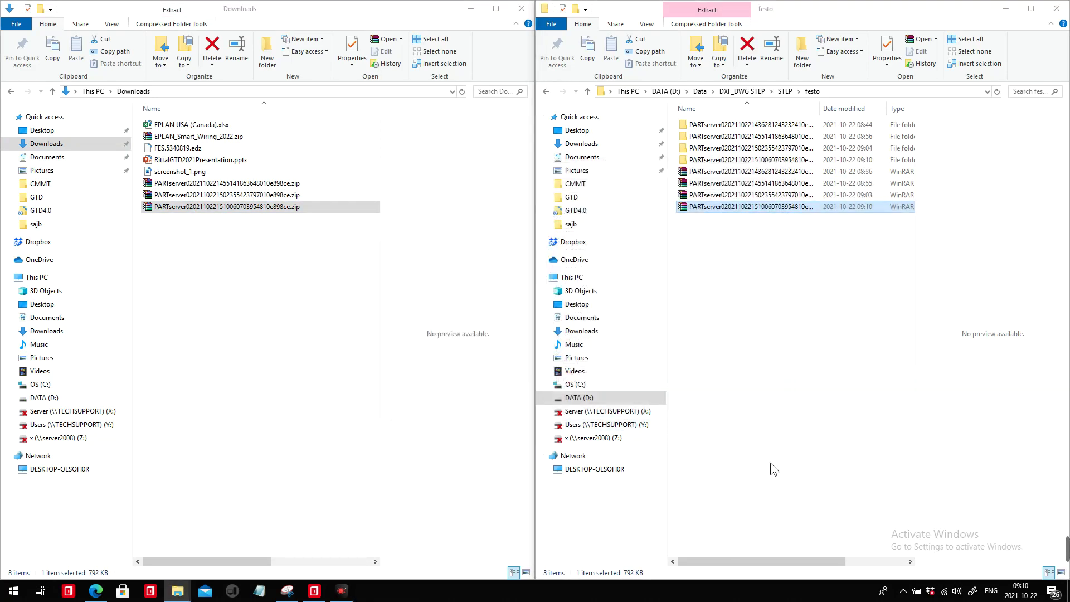
key("alt+Tab")
key("alt+Tab")
key("alt+Tab")
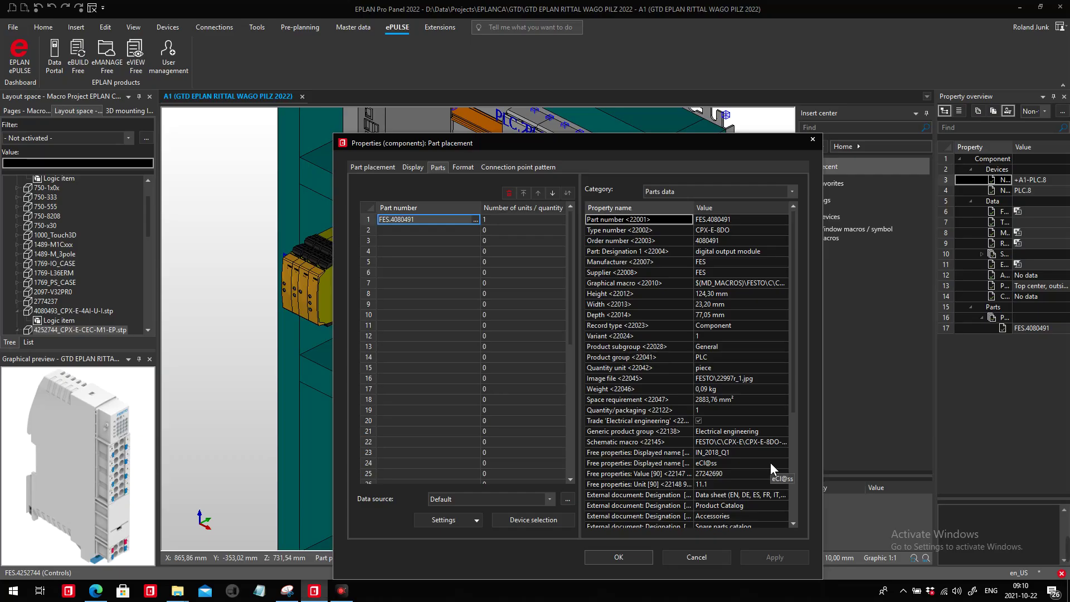
- Close the part properties without changes and select the Macro Project EPLAN CA mm 2022 E
left_click(688, 556)
left_click(661, 449)
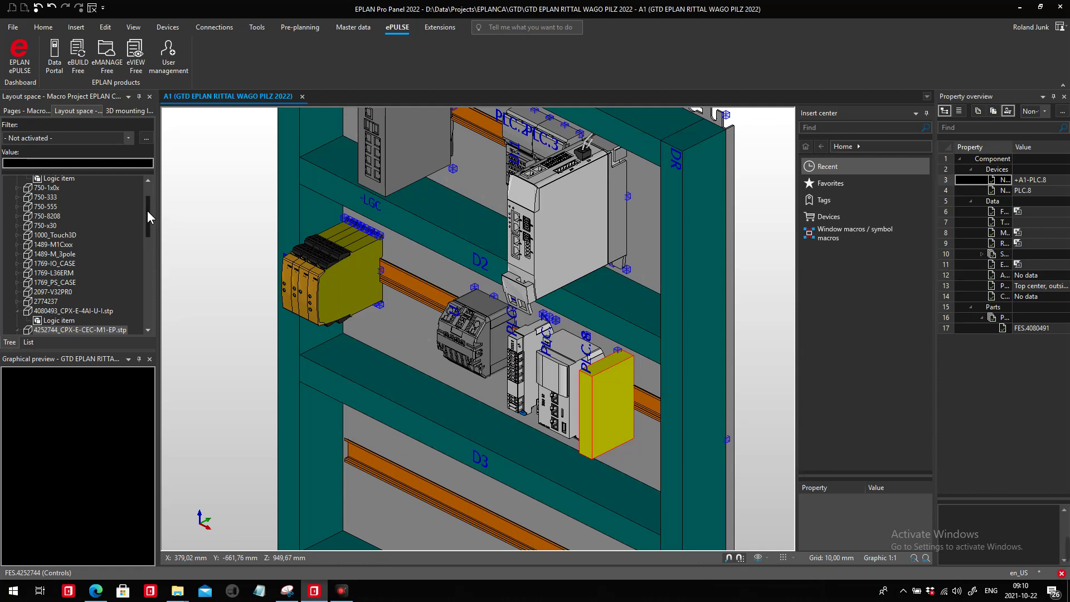
scroll(148, 215, "up", 2)
left_click(106, 190)
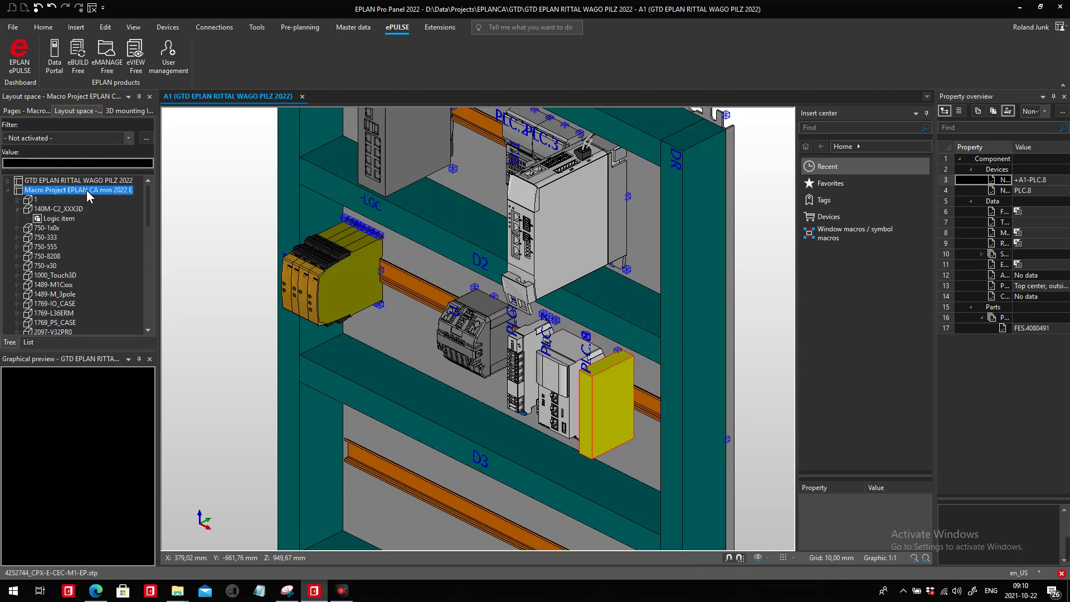
- Start a STEP import into the layout space and browse to the 09:10 PARTserver folder in festo
left_click(12, 28)
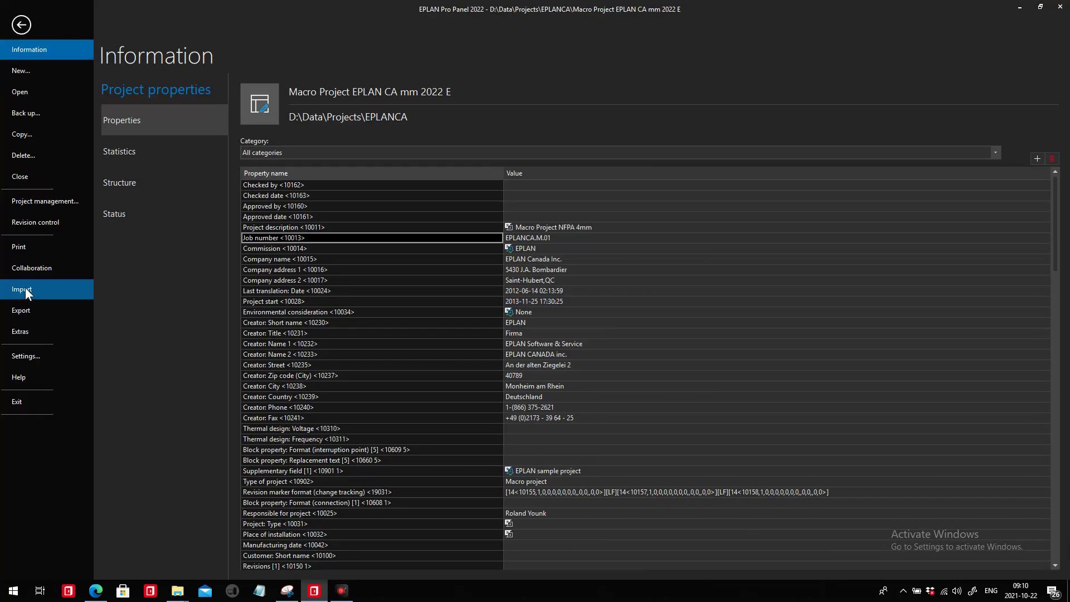
left_click(26, 289)
left_click(126, 157)
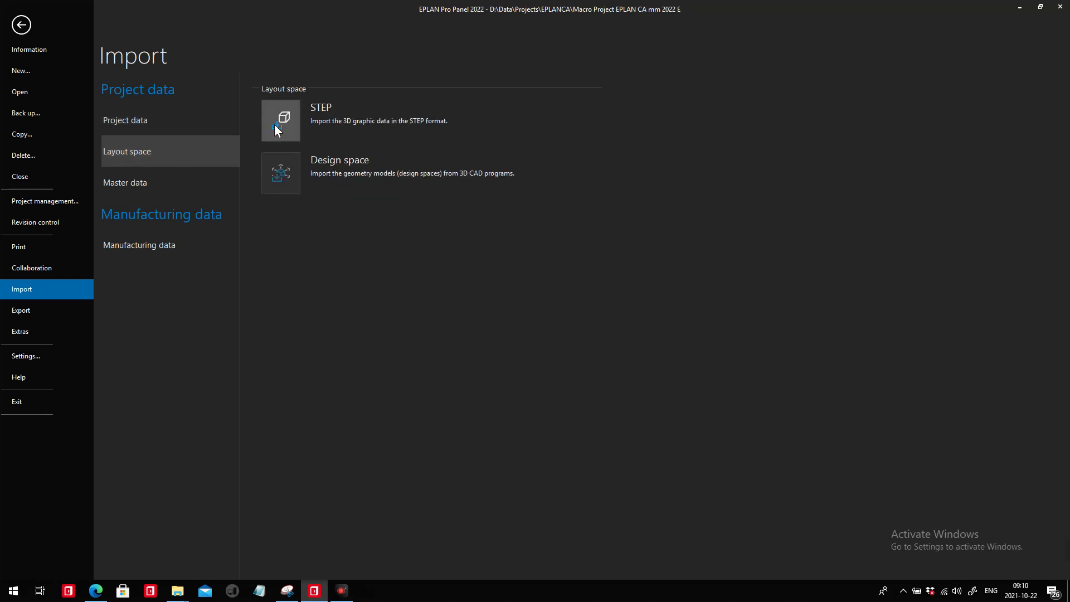
left_click(282, 120)
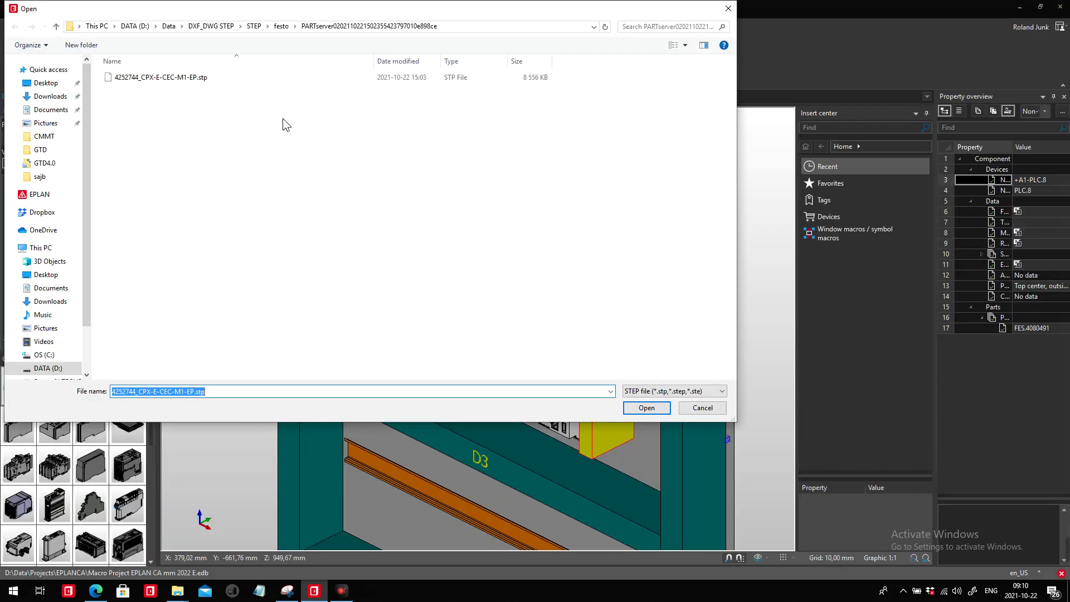
left_click(282, 26)
double_click(166, 113)
- Import the module's .stp file and review each of its resulting logic items
double_click(148, 77)
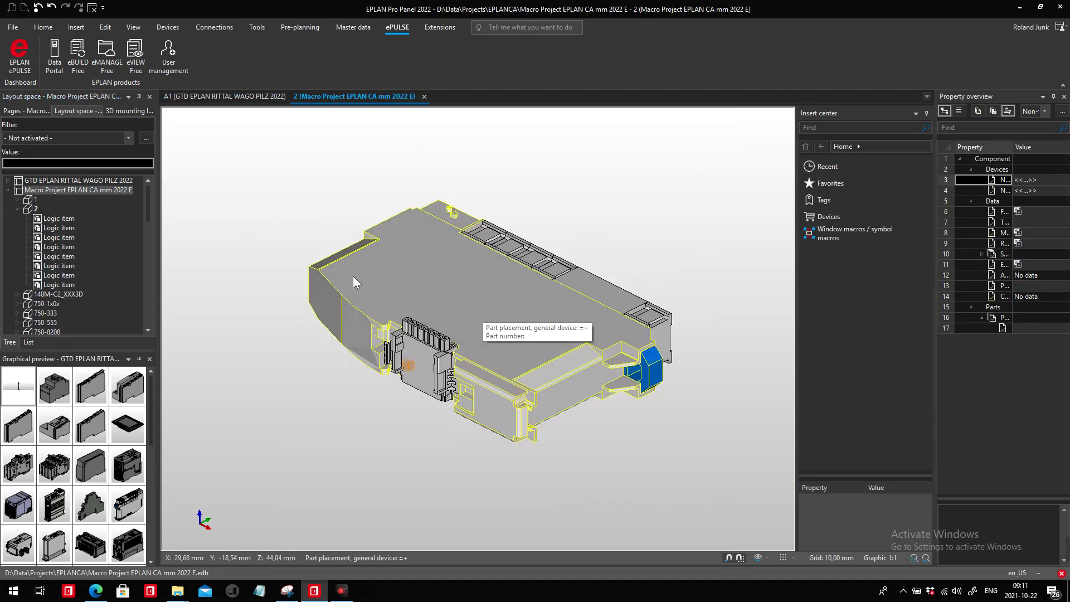
left_click(54, 219)
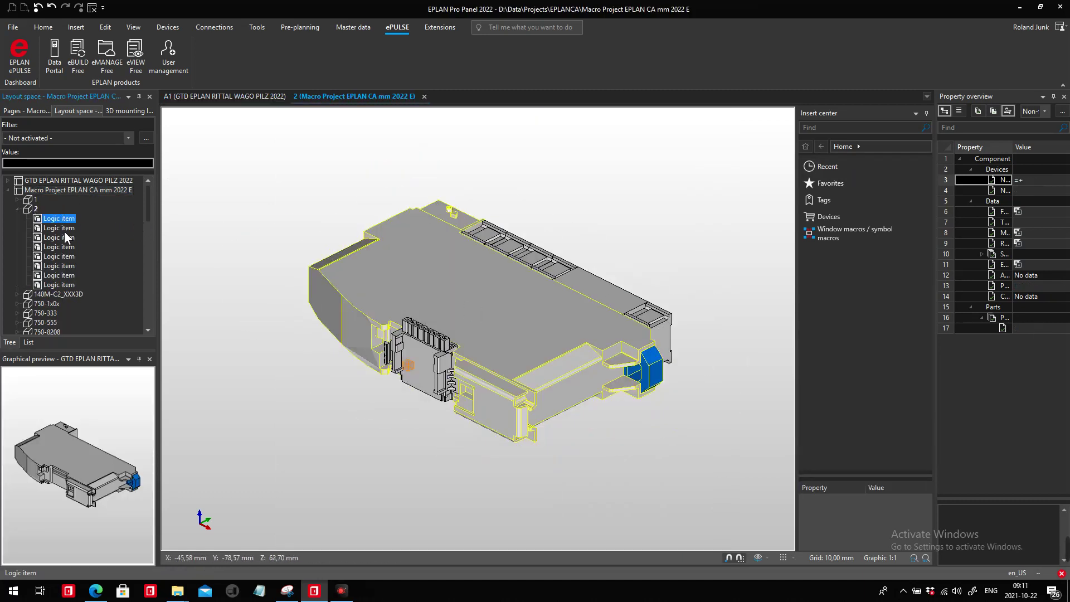
left_click(64, 237)
left_click(60, 247)
left_click(58, 257)
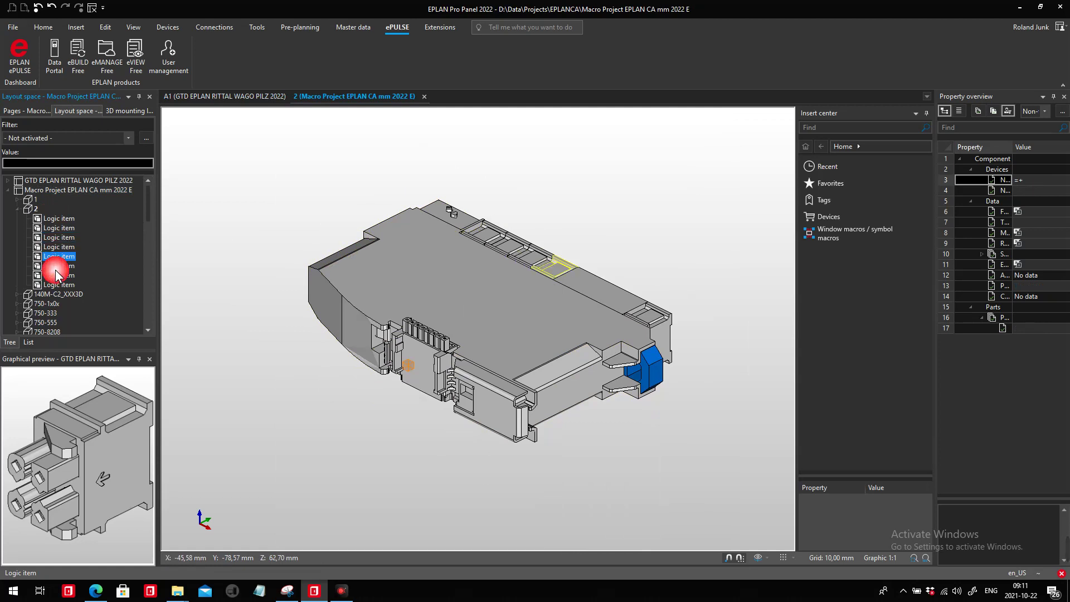
left_click(56, 272)
left_click(55, 285)
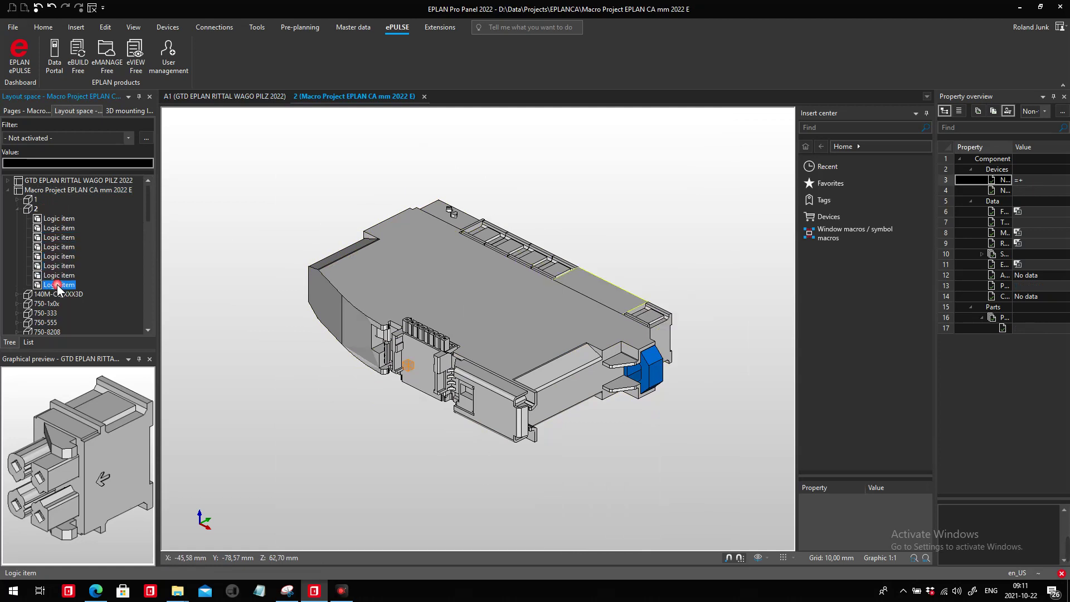
- Select all eight logic items and box-select the entire imported model
left_click(57, 220, "shift")
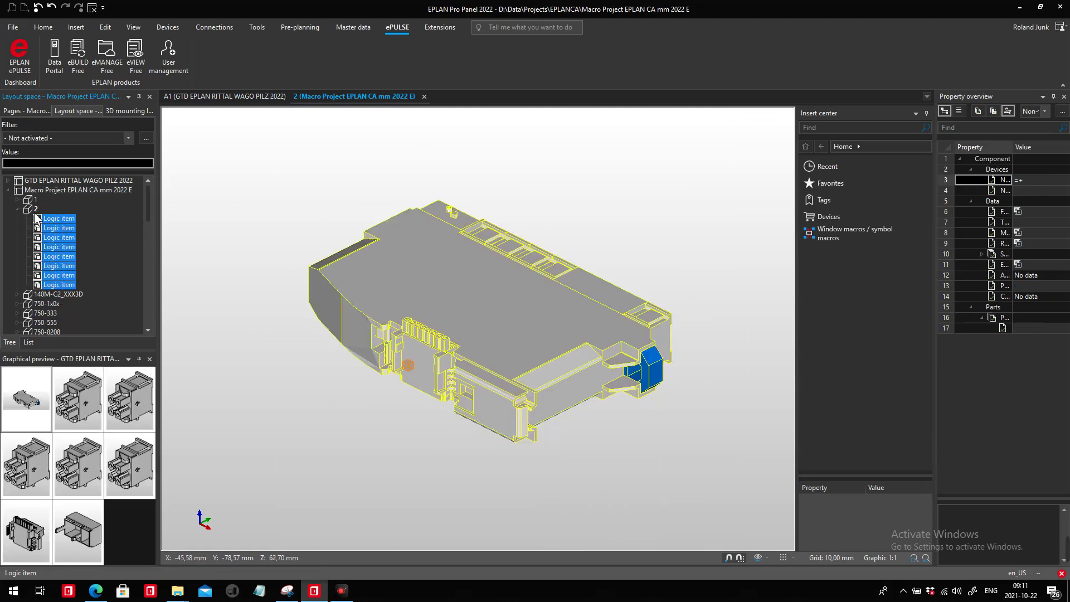
left_click_drag(333, 269, 723, 483)
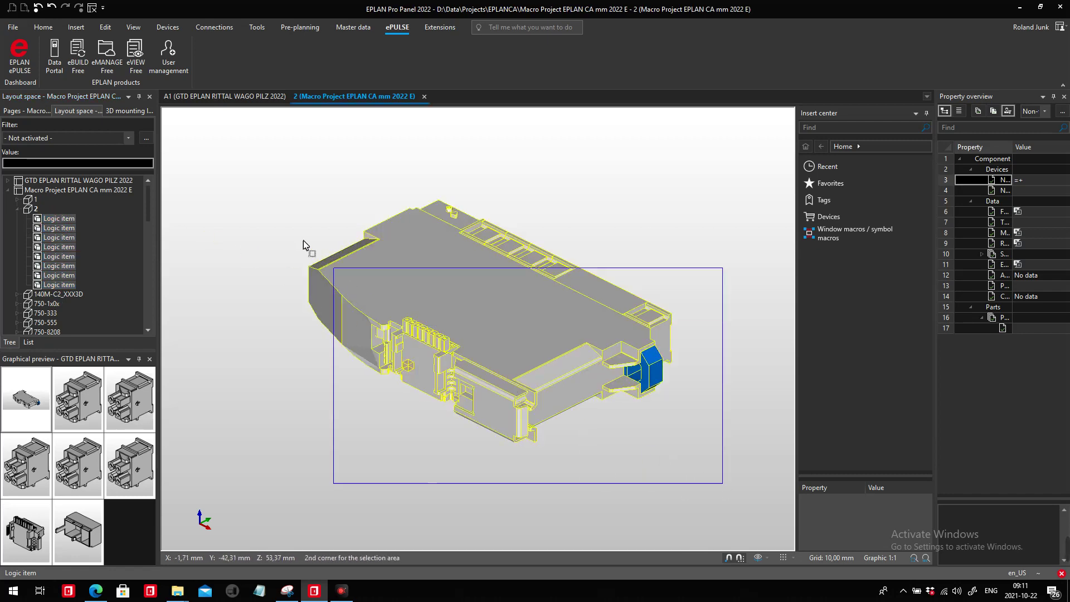
left_click_drag(305, 245, 234, 182)
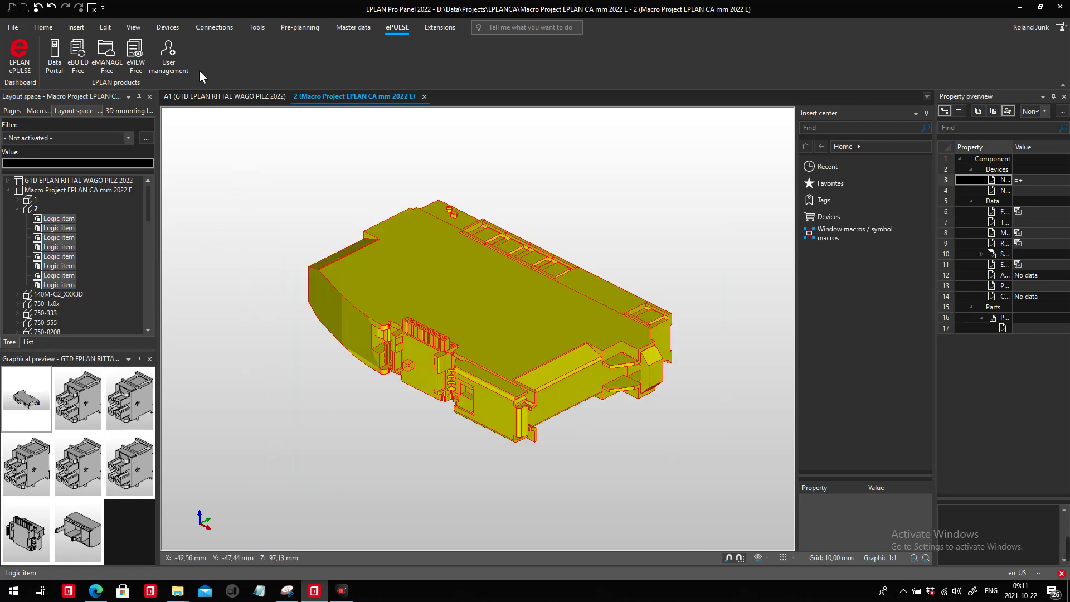
left_click(105, 28)
- Unite the model's parts into a single logic item and orbit it to an upright front view
left_click(356, 45)
left_click(363, 45)
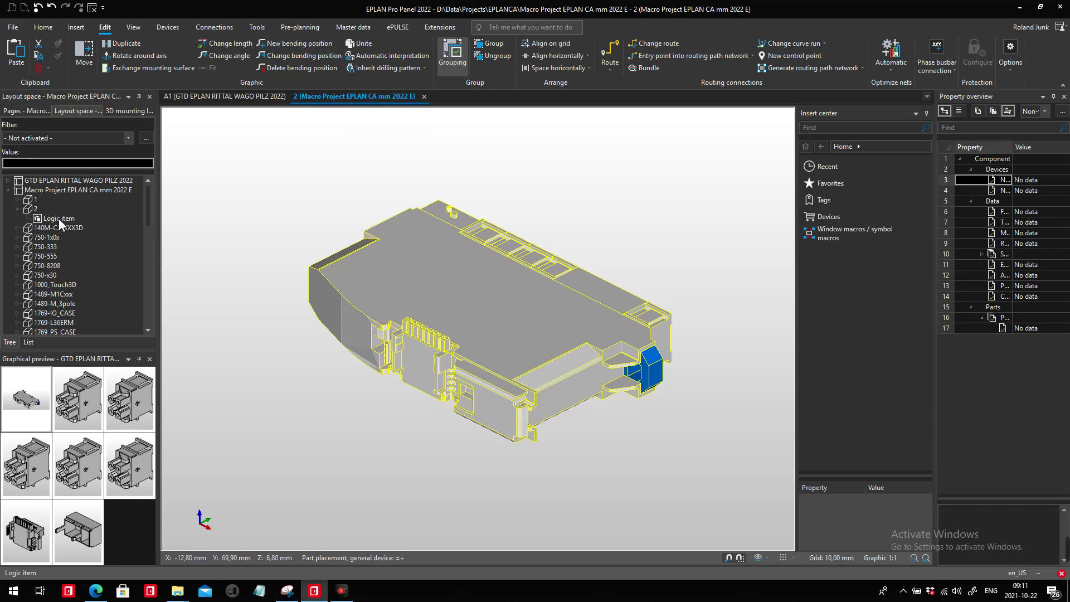
left_click(758, 556)
left_click_drag(724, 362, 662, 435)
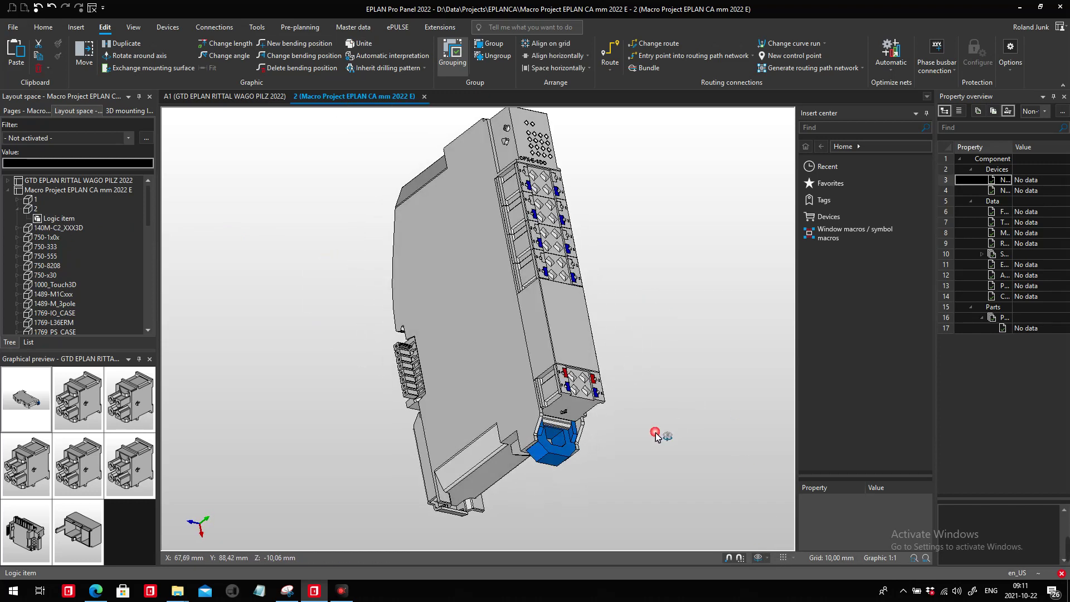
- Orbit the module until it lies on its side with the rear mounting face showing
left_click(757, 557)
left_click_drag(621, 500, 733, 353)
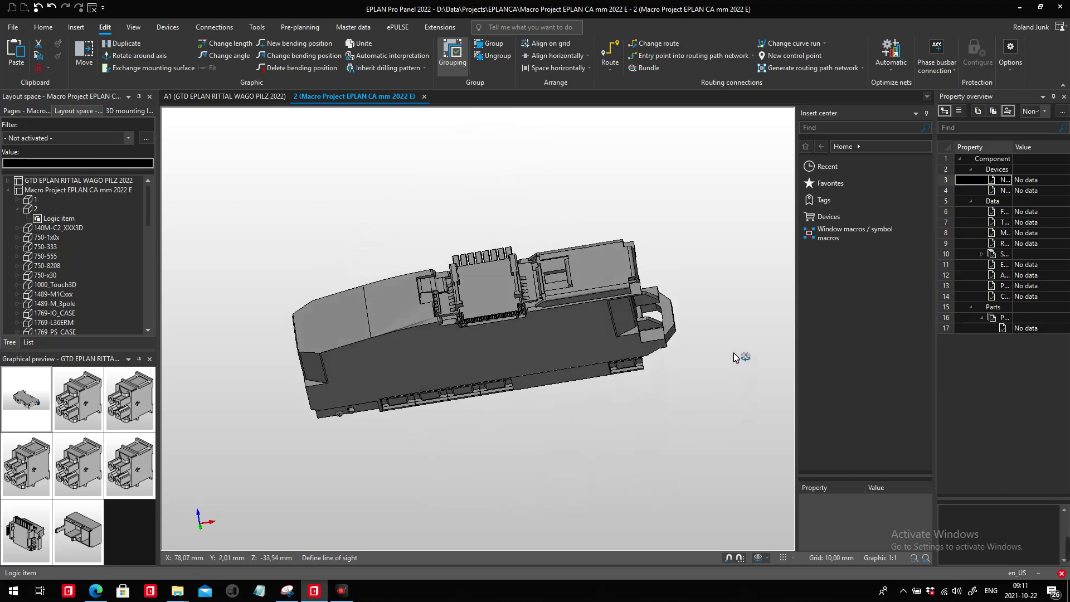
left_click(748, 450)
left_click(768, 500)
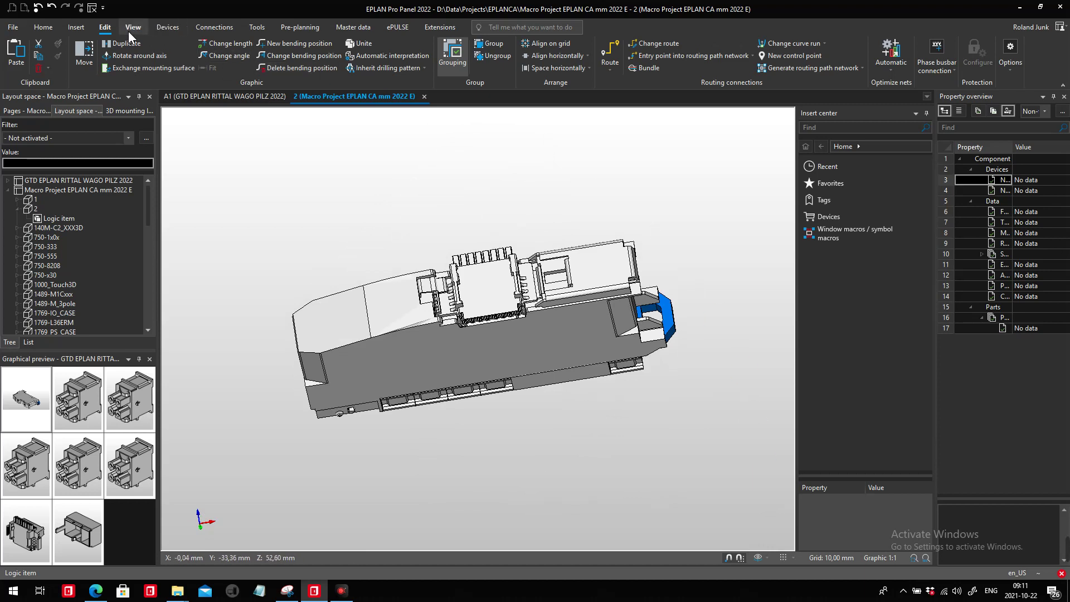
- Define the module's rear face as its placement area, then view it from the top
left_click(76, 27)
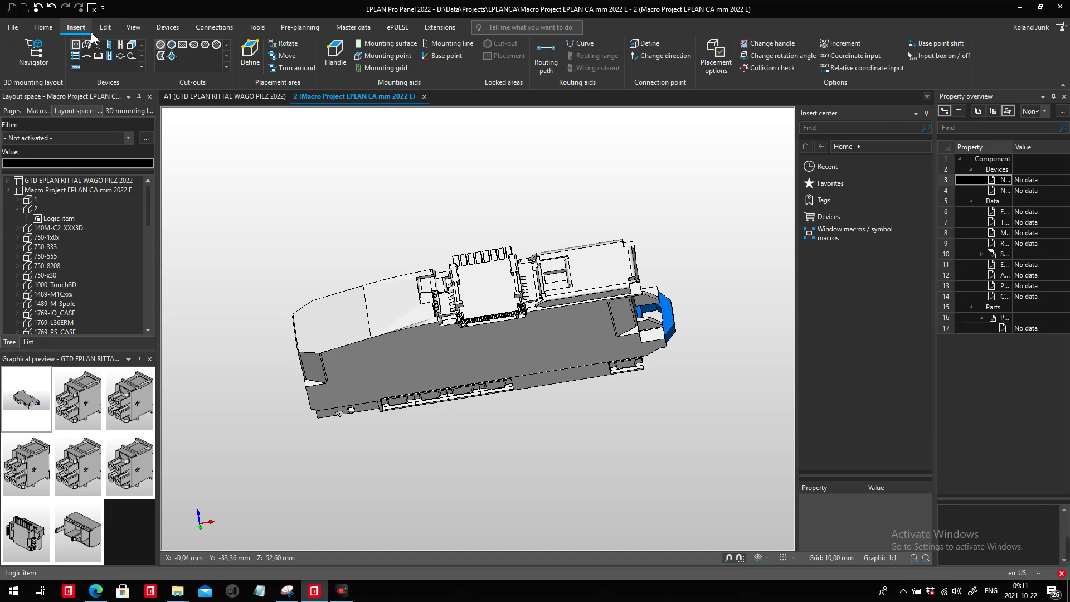
left_click(249, 56)
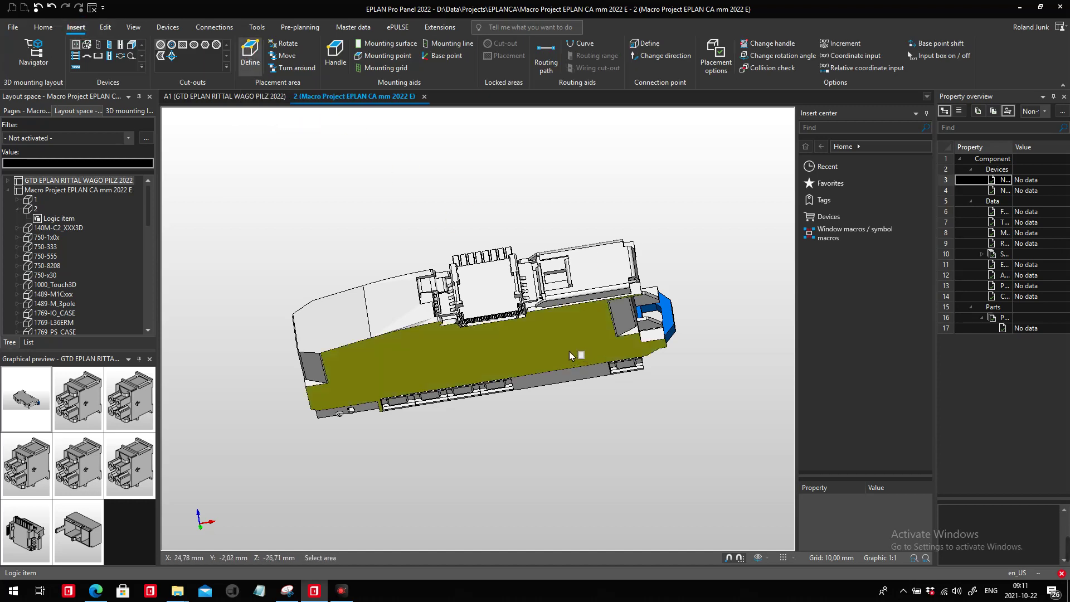
scroll(540, 301, "up", 3)
scroll(539, 301, "up", 4)
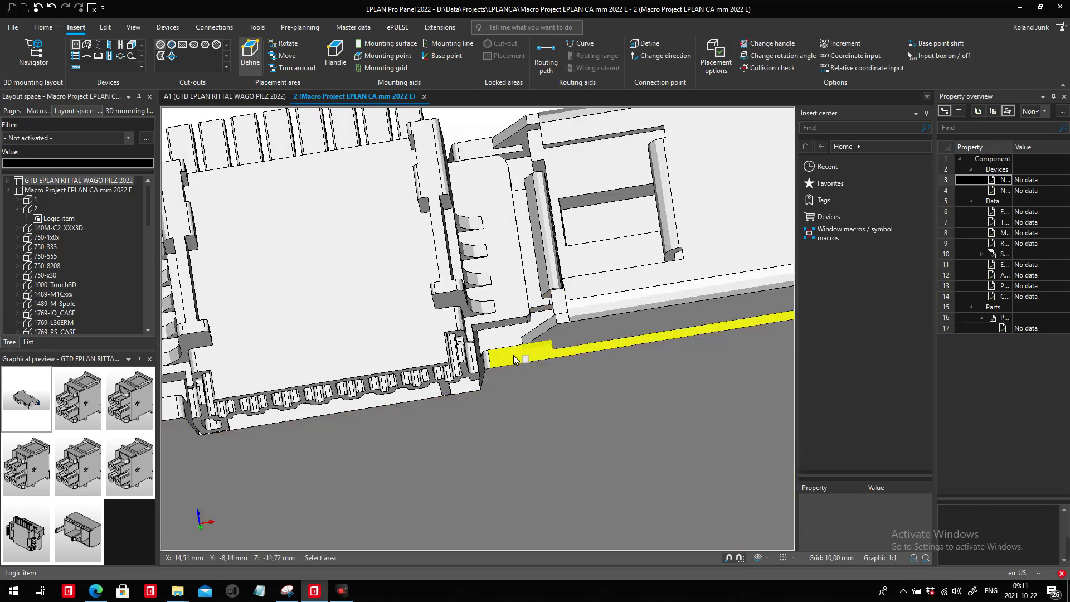
left_click(513, 357)
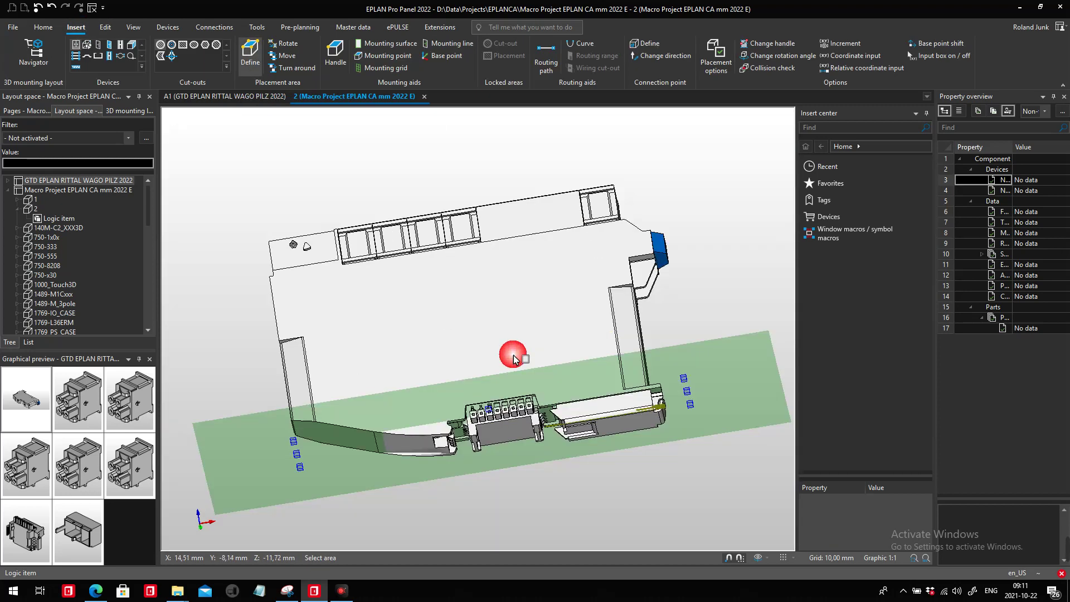
left_click(768, 558)
left_click(797, 432)
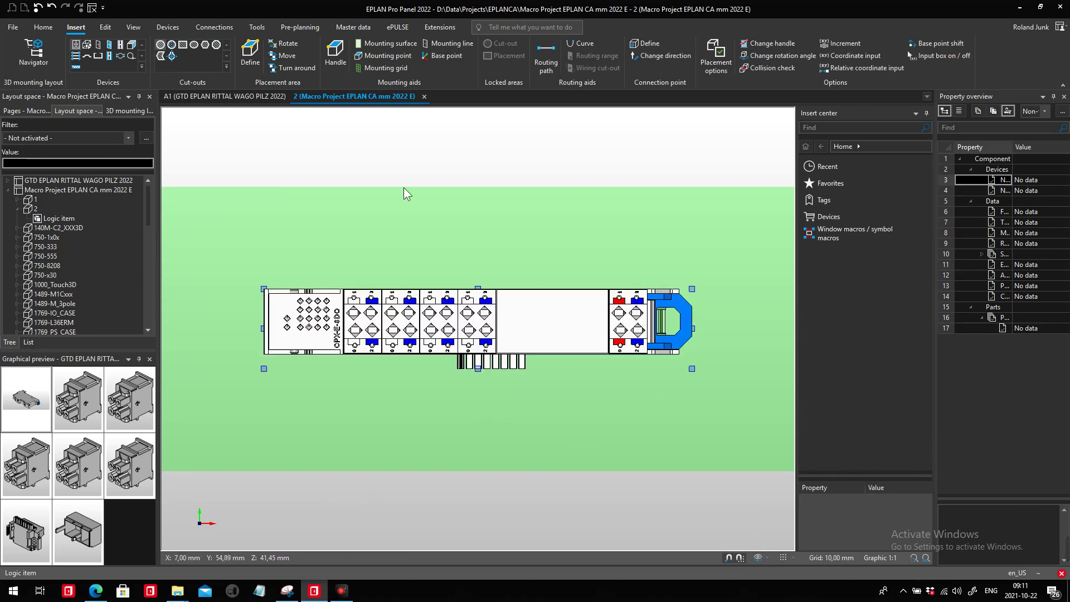
- Rotate the placement area by 270°, after undoing a trial 20° rotation
left_click(292, 44)
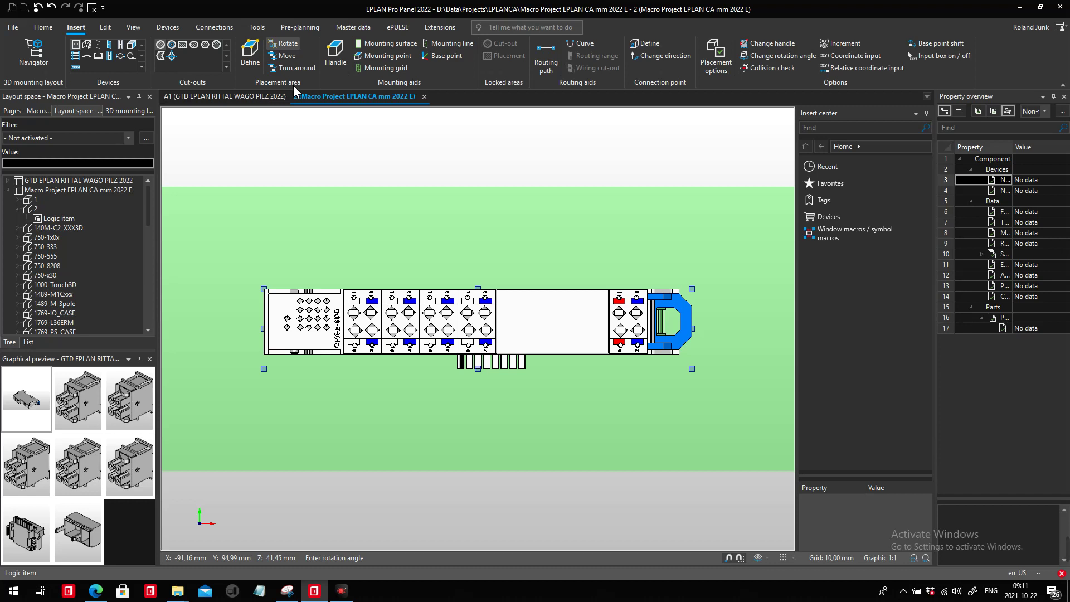
type("0")
key("Return")
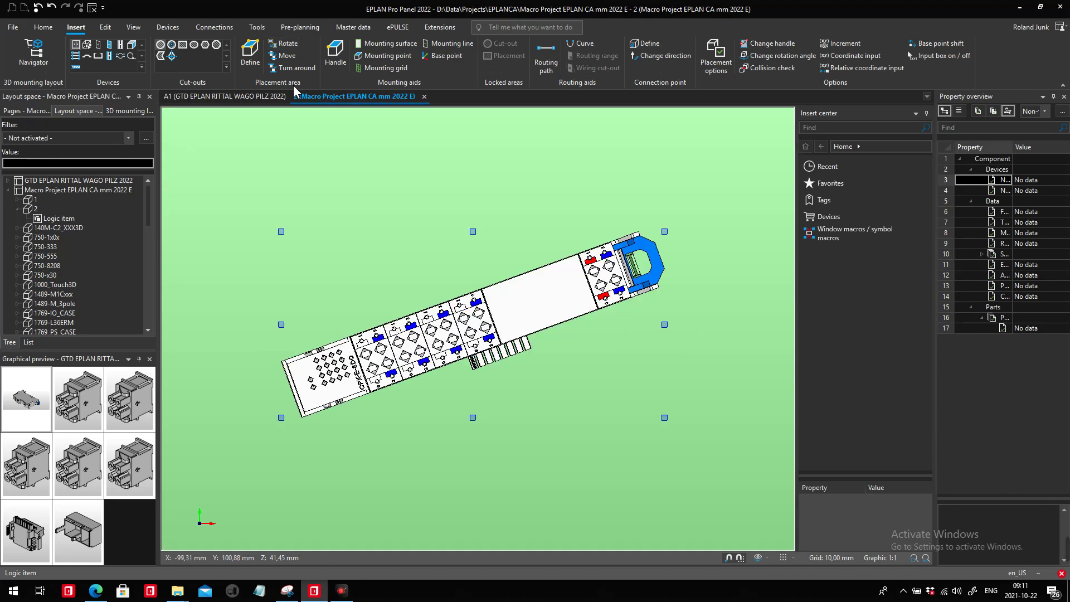
key("ctrl+z")
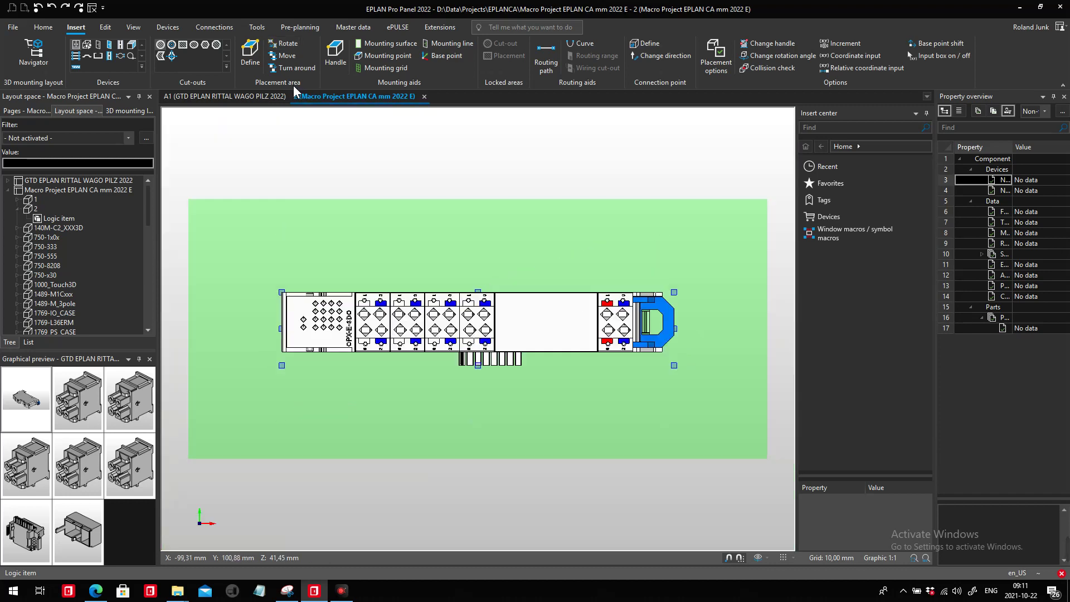
left_click(288, 43)
left_click(311, 115)
type("4")
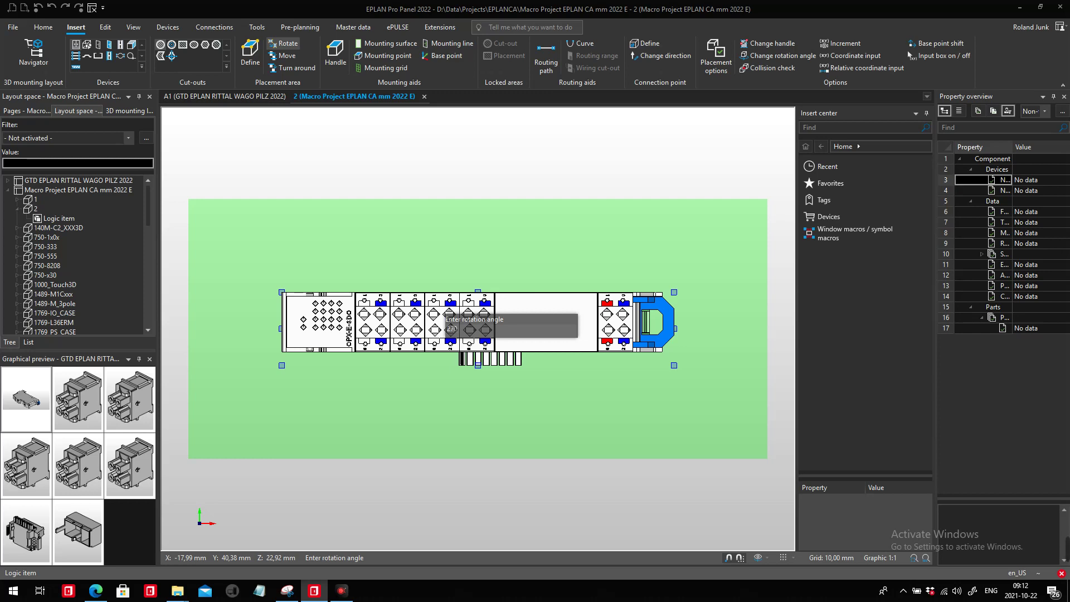
key("Return")
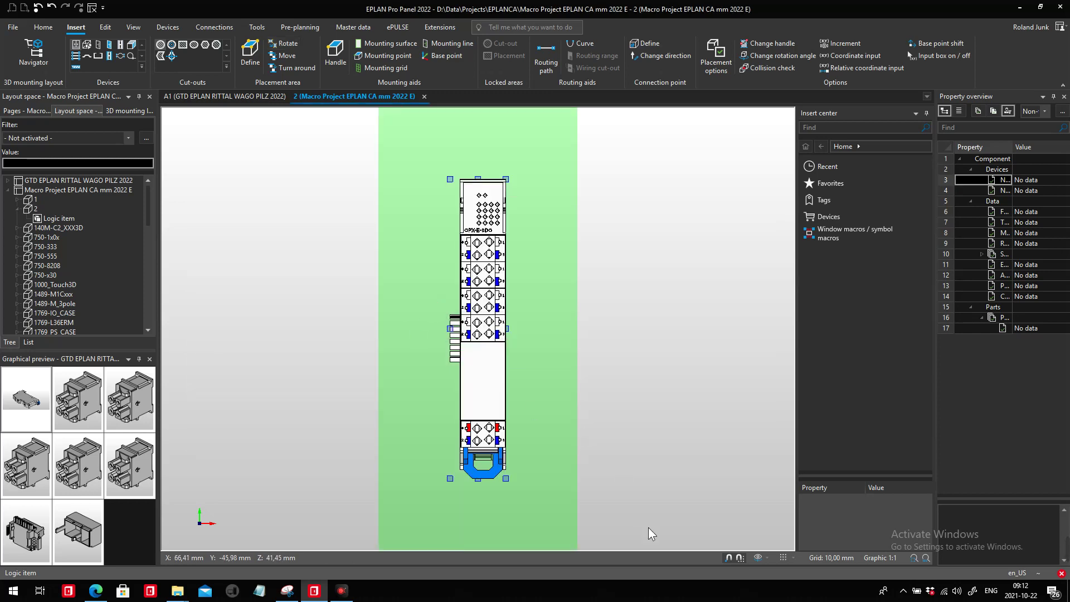
left_click(757, 558)
- Define the module's handle between two points along its rear rail-mounting groove
left_click_drag(673, 460, 725, 464)
left_click(406, 336)
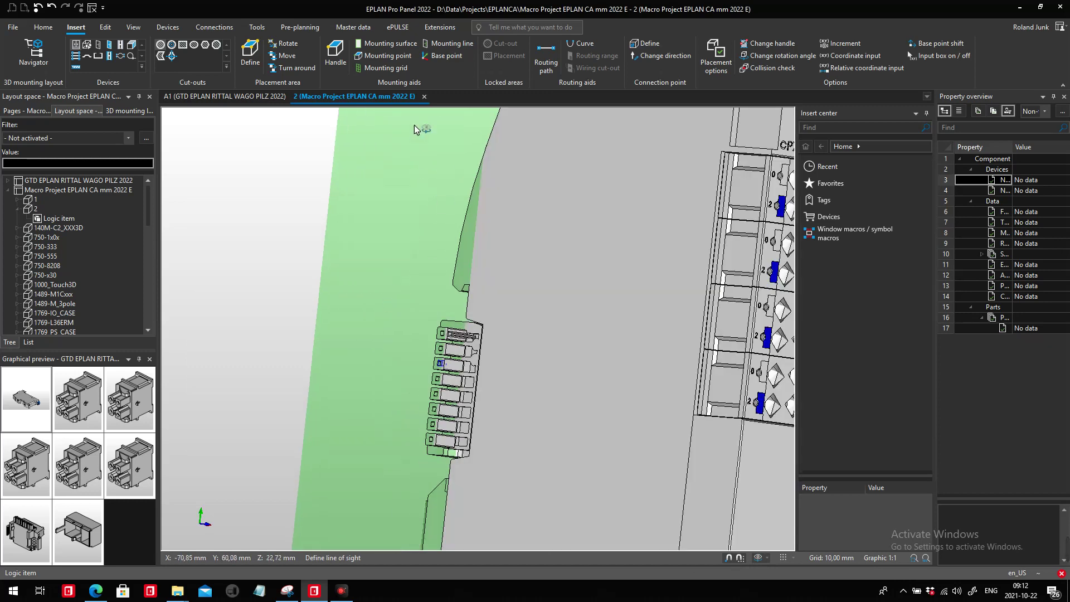
left_click(335, 60)
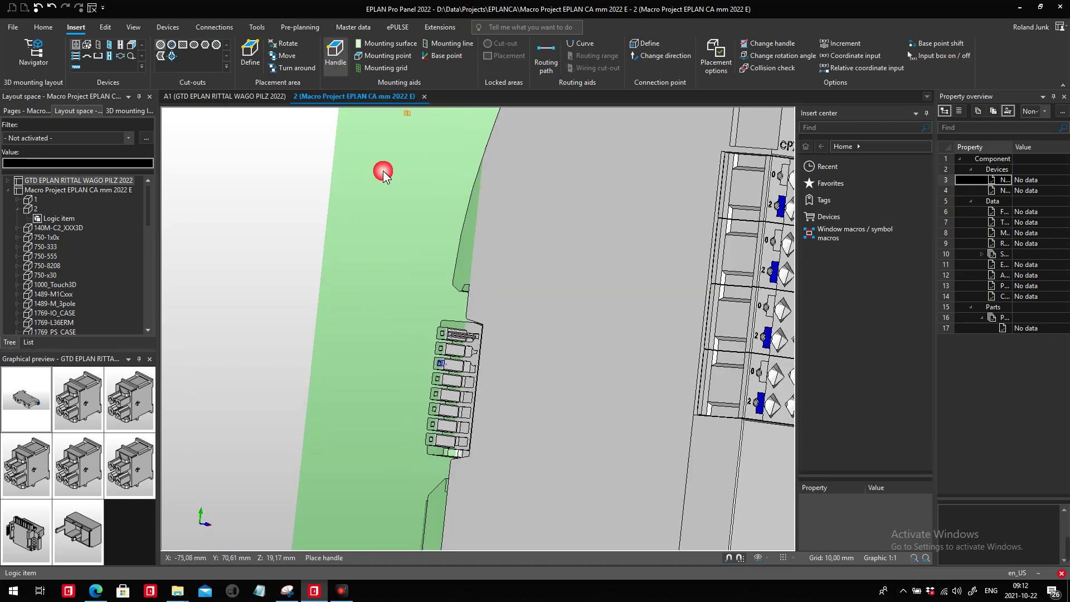
left_click(470, 289)
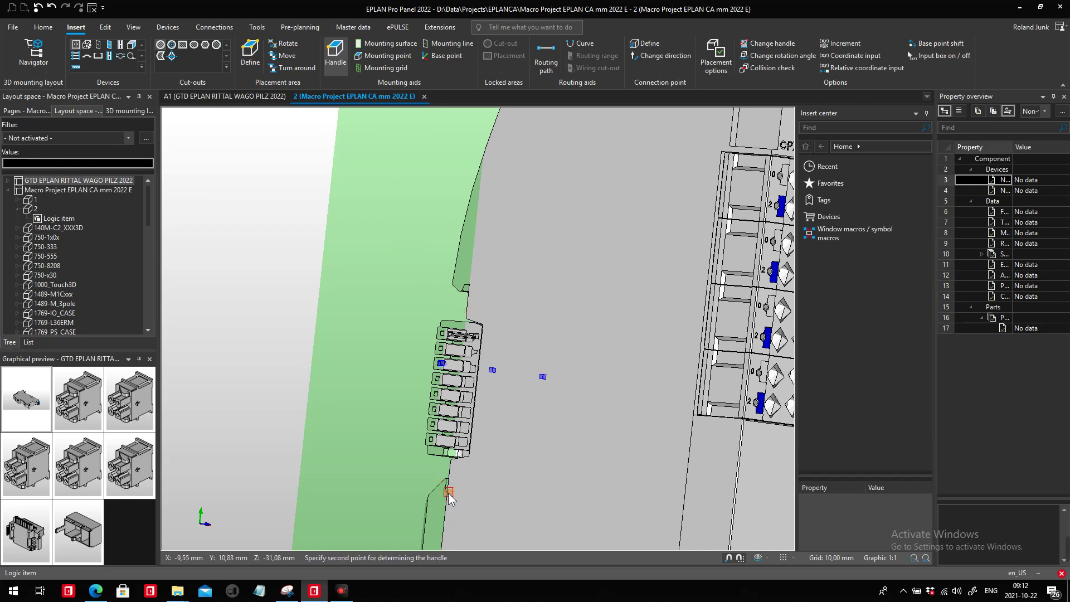
left_click(461, 395)
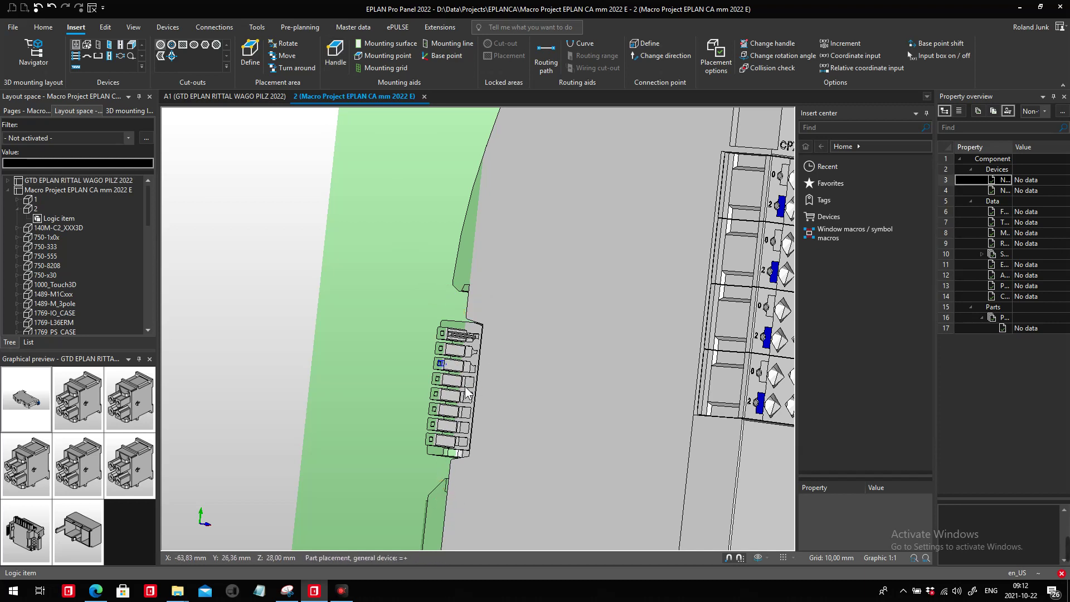
- Rename layout space 2 by copying its description into the Name field
right_click(37, 208)
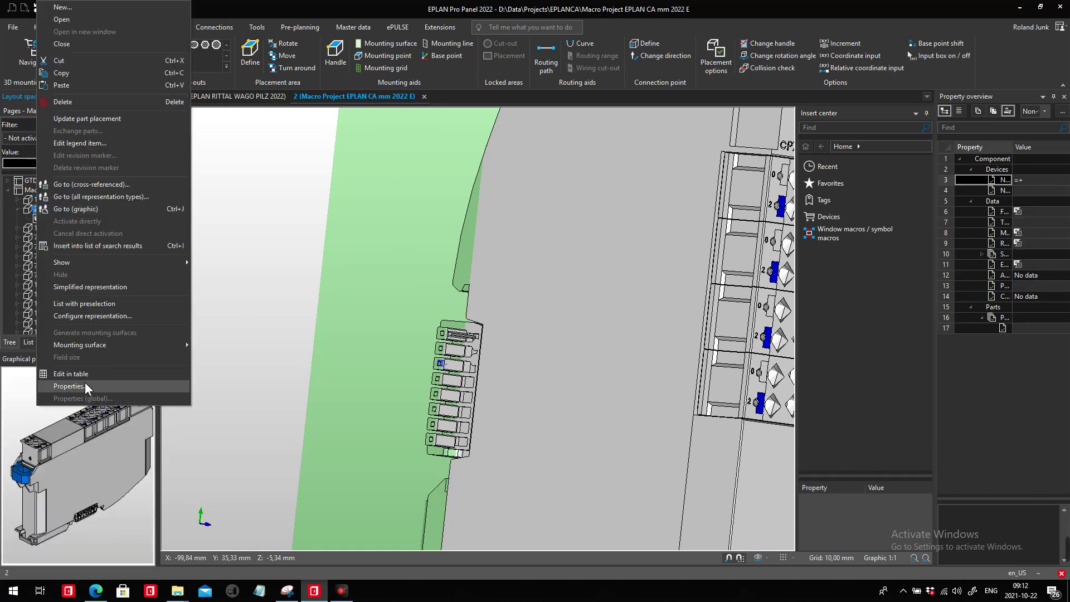
left_click(69, 386)
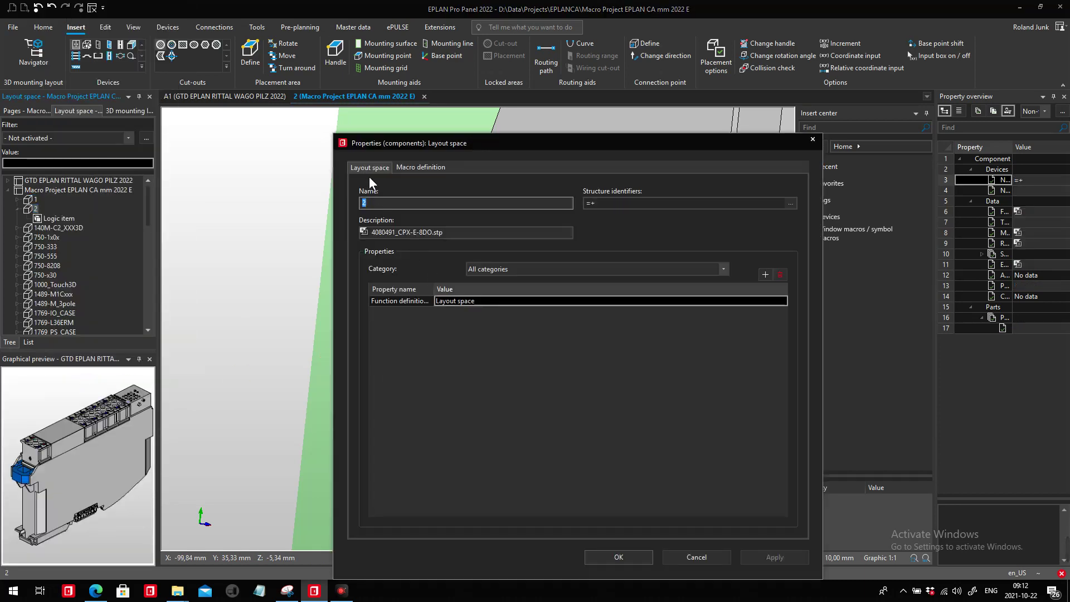
key("Tab")
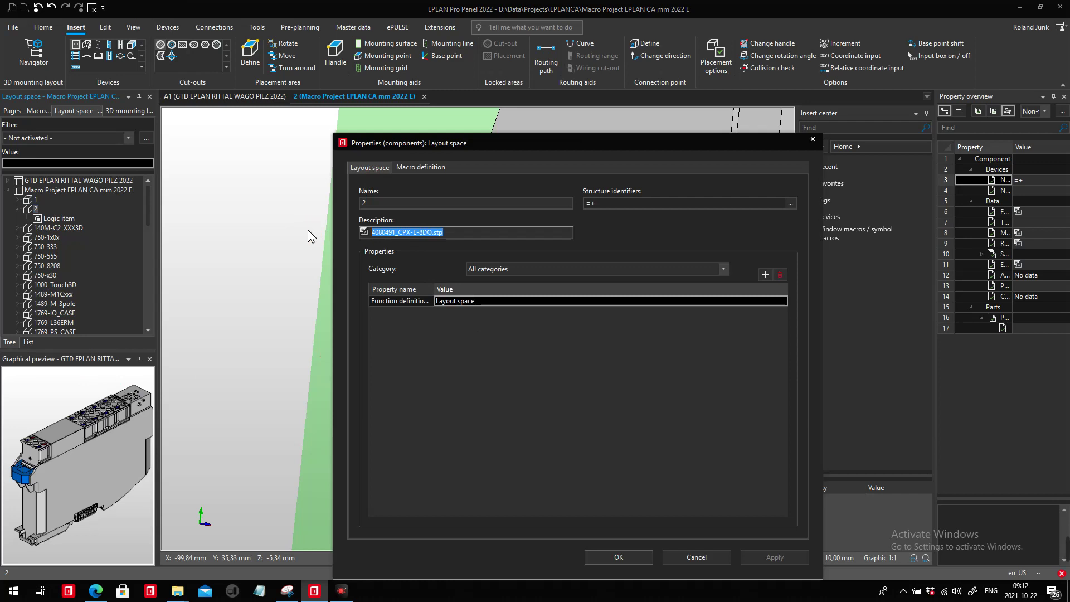
key("ctrl+c")
key("shift+Tab")
key("ctrl+v")
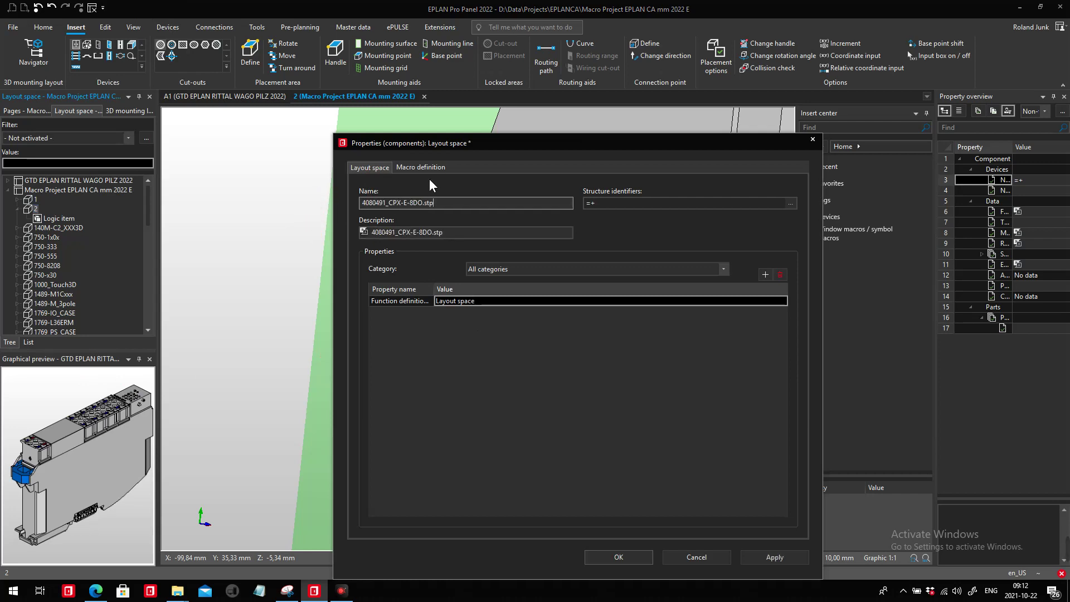
- Point the first window macro definition at the FESTO\C\CPX-E macro folder
left_click(422, 167)
left_click(442, 203)
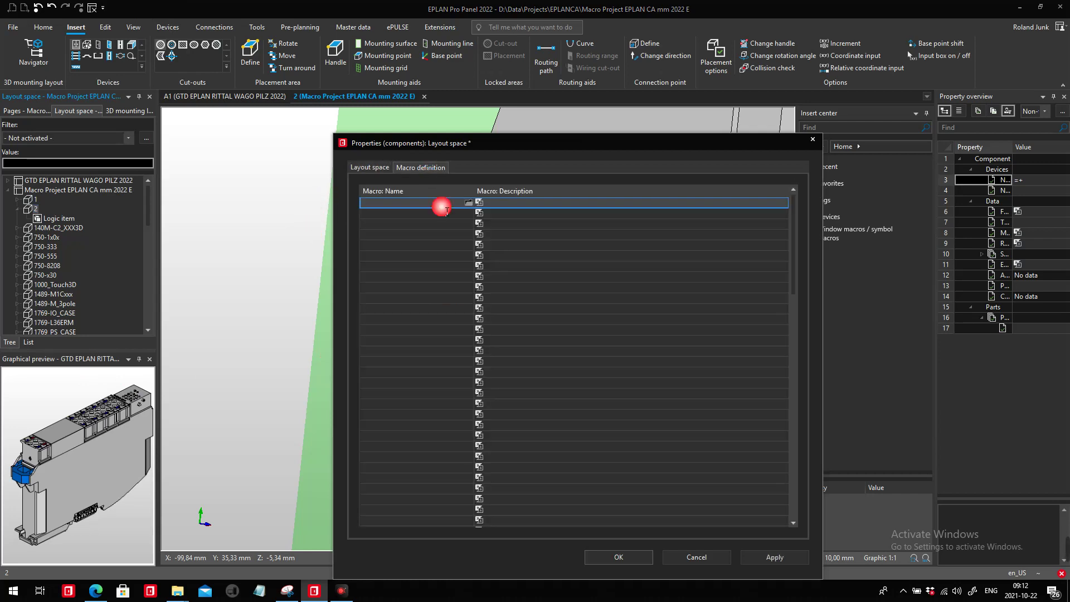
left_click(469, 203)
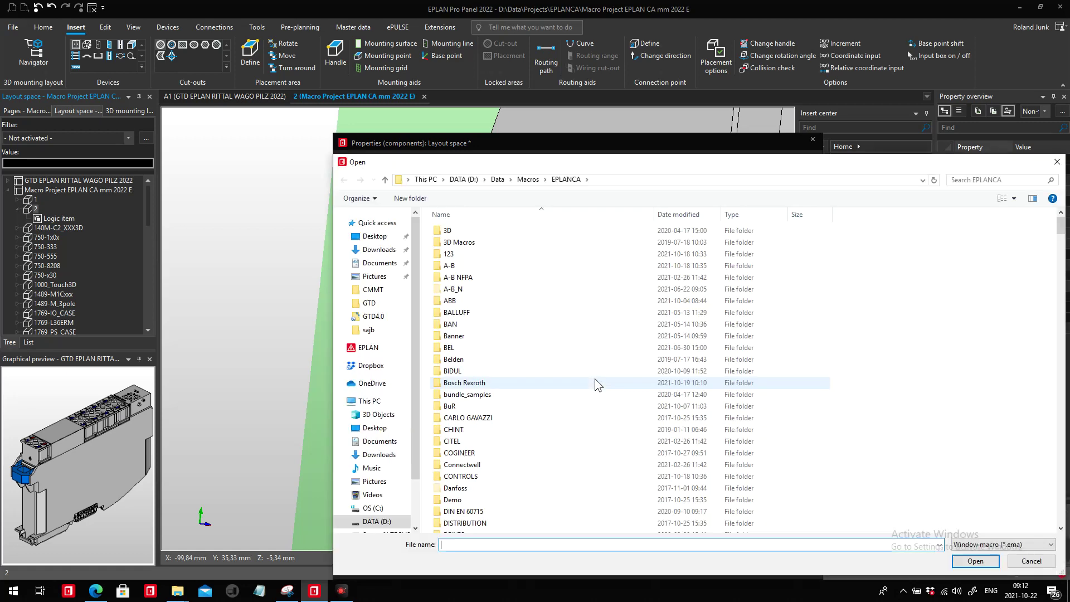
scroll(547, 437, "down", 10)
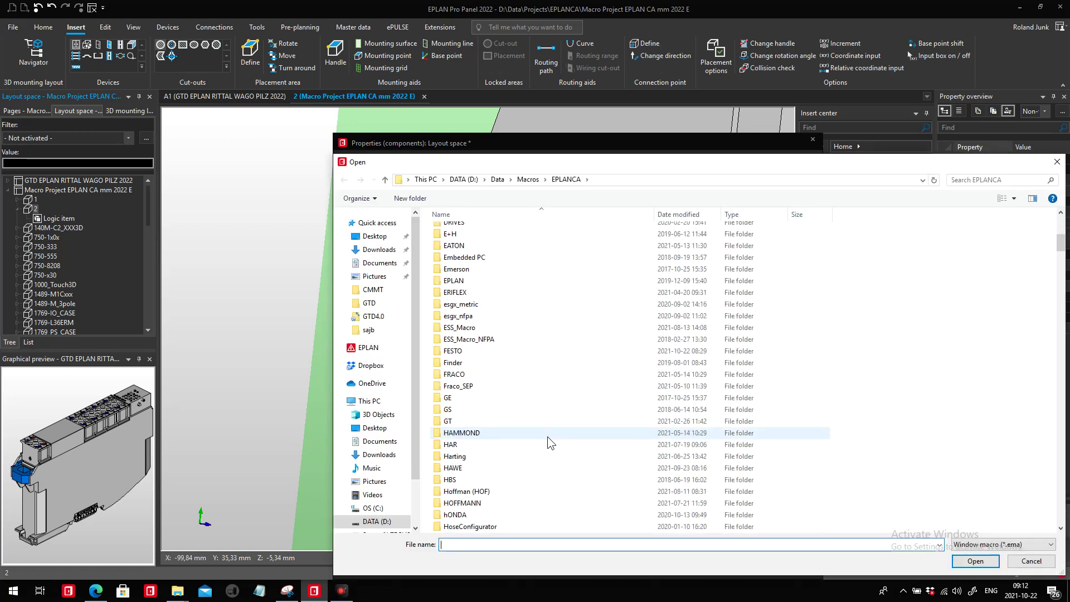
left_click(466, 355)
double_click(465, 355)
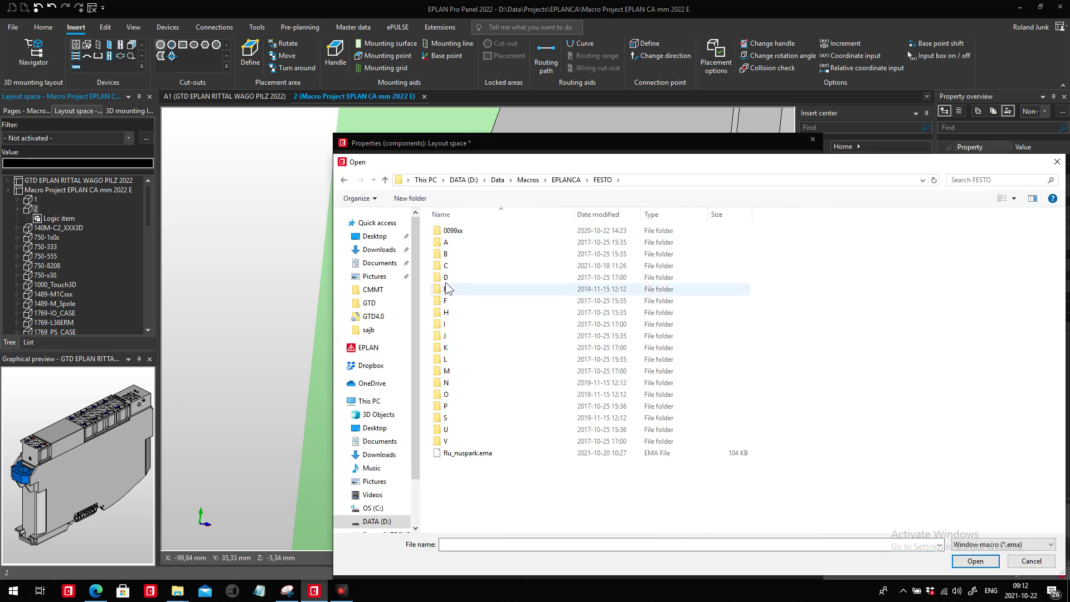
double_click(447, 265)
scroll(500, 438, "down", 4)
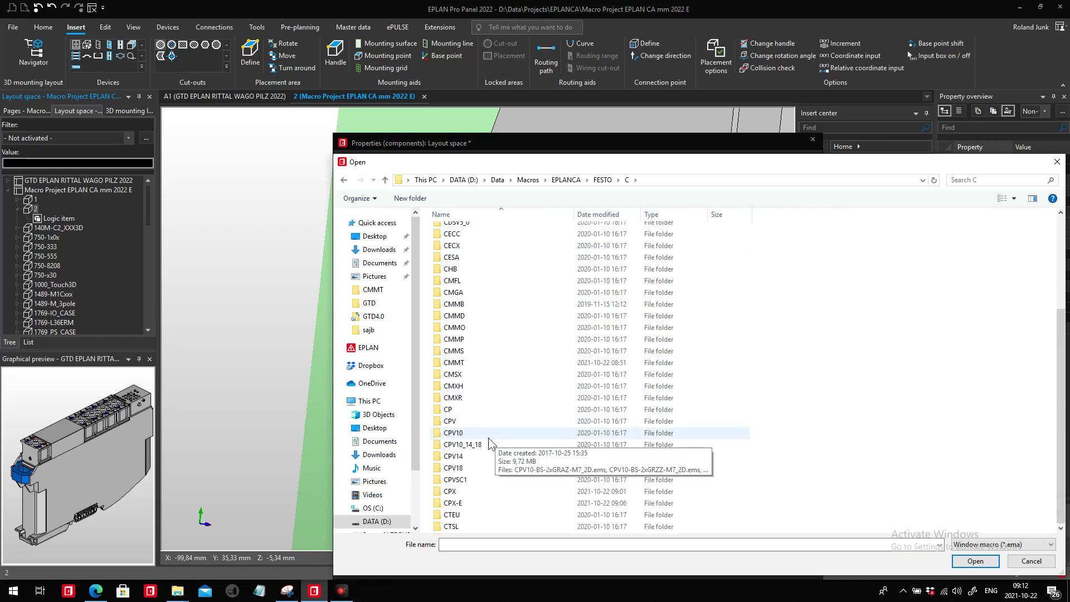
double_click(465, 503)
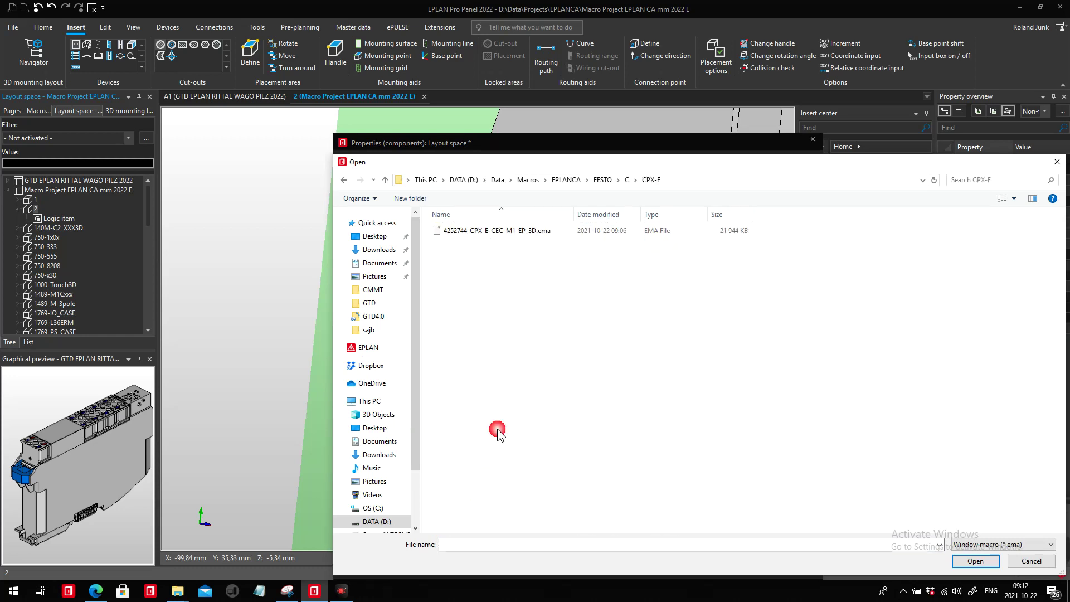
- Name the window macro file 4080491_CPX-E-8DO_3D
left_click(522, 546)
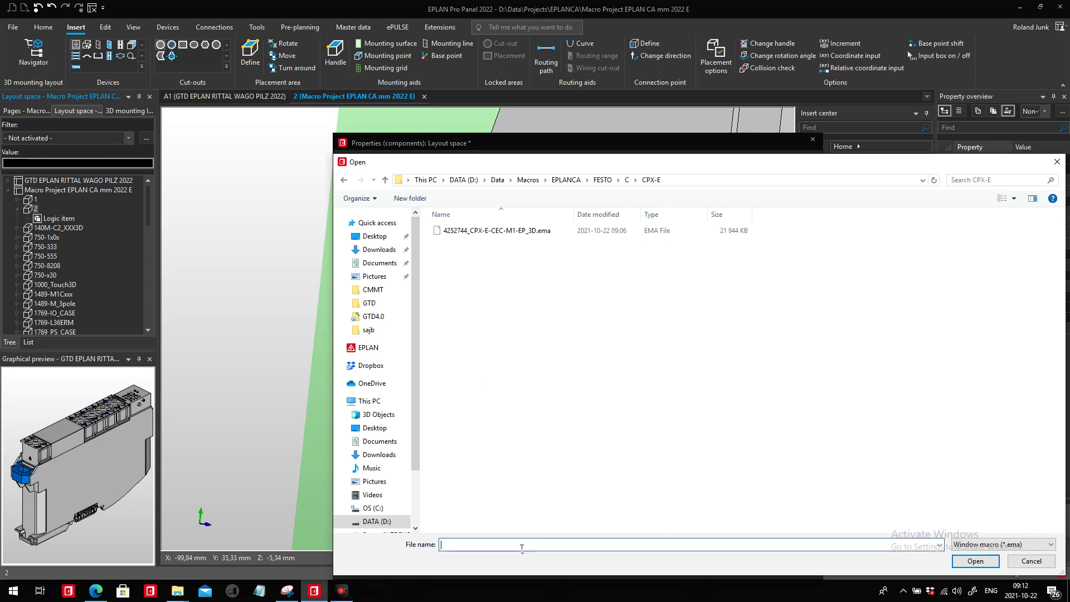
key("ctrl+v")
key("BackSpace")
key("BackSpace")
key("BackSpace")
key("BackSpace")
type("_3D")
left_click(974, 563)
- Generate the window macros, overwriting existing ones, and close the 4080491_CPX-E-8DO.stp layout space
left_click(624, 557)
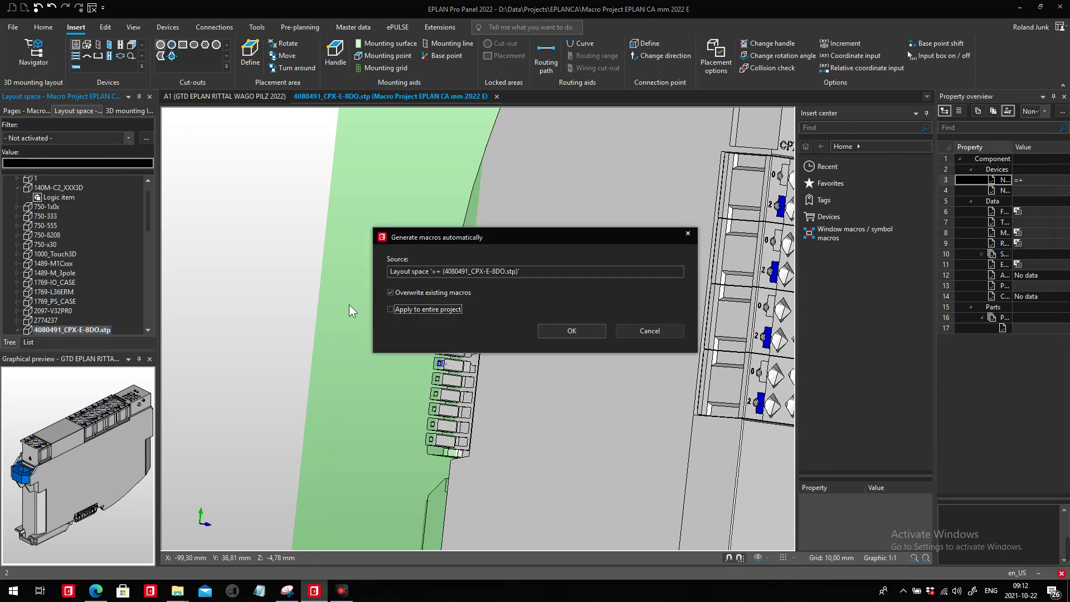
left_click(577, 332)
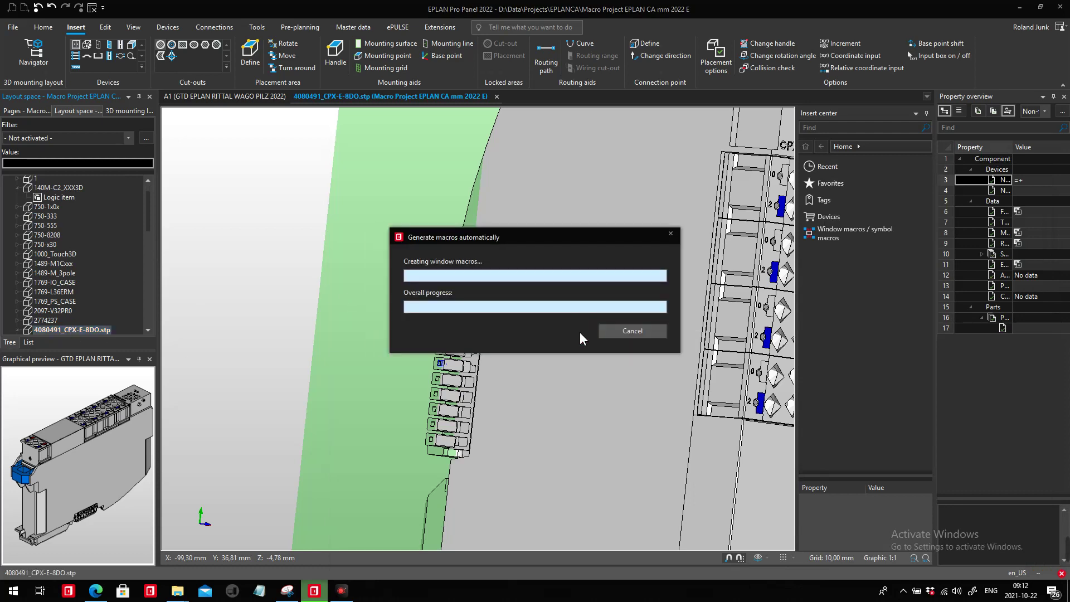
left_click(496, 97)
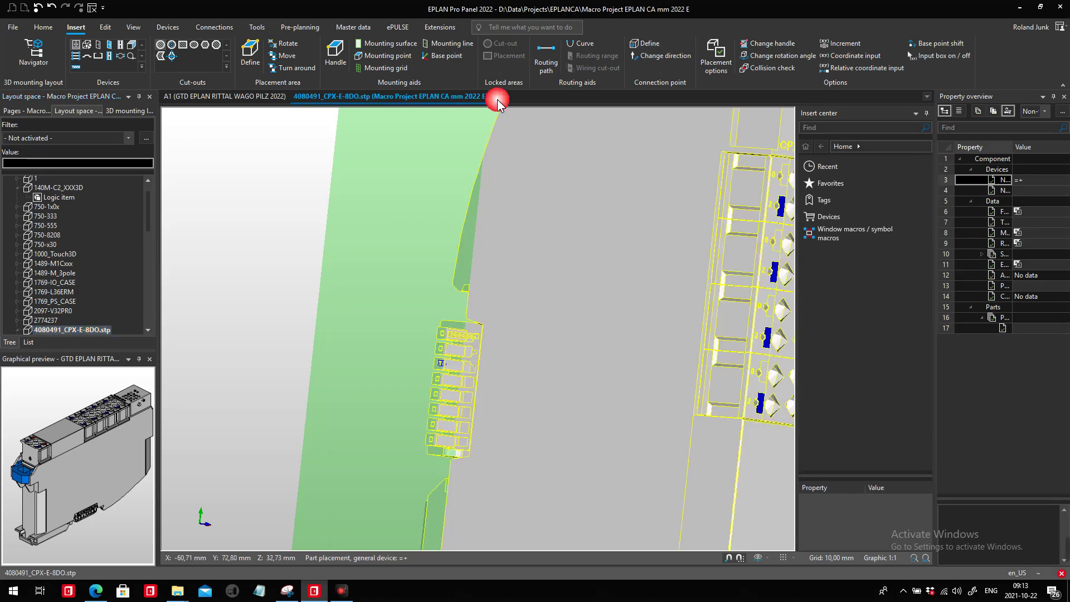
- Open PLC.8's part FES.4080491 in the parts database and select its graphical macro property
double_click(602, 402)
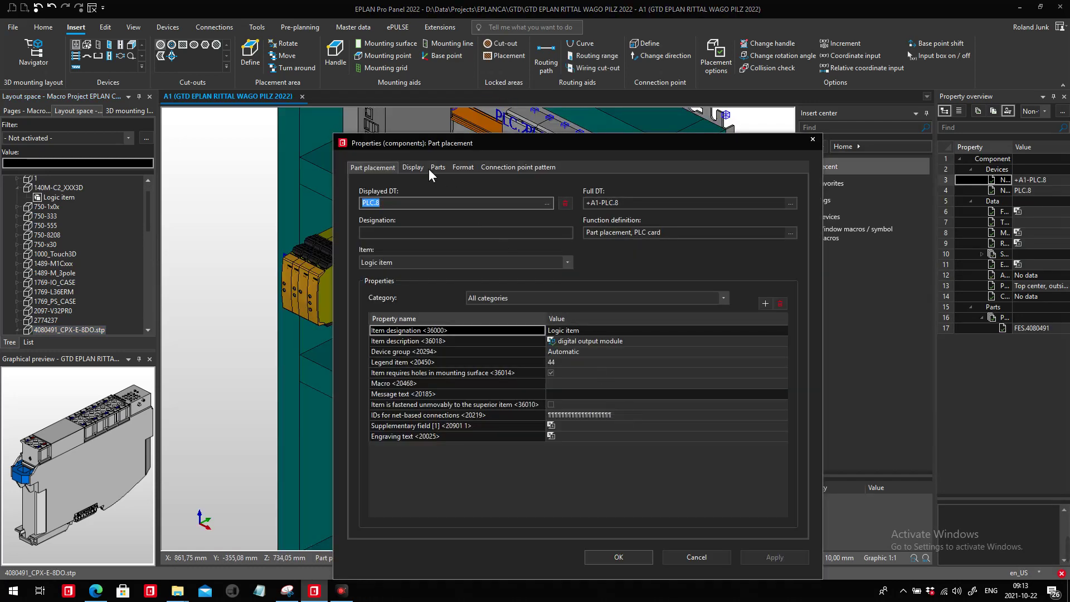
left_click(439, 168)
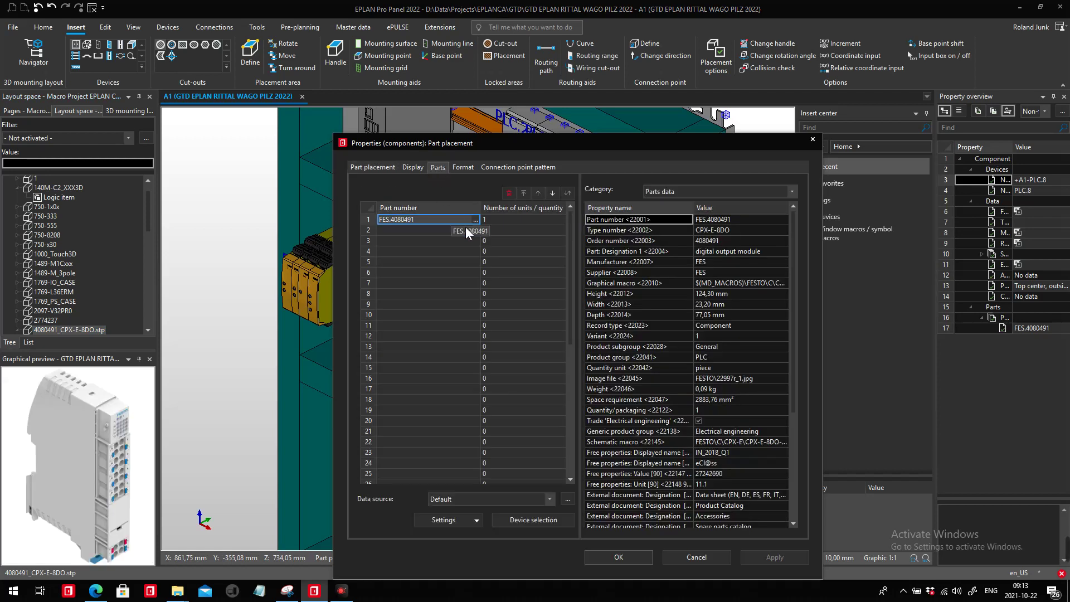
left_click(476, 220)
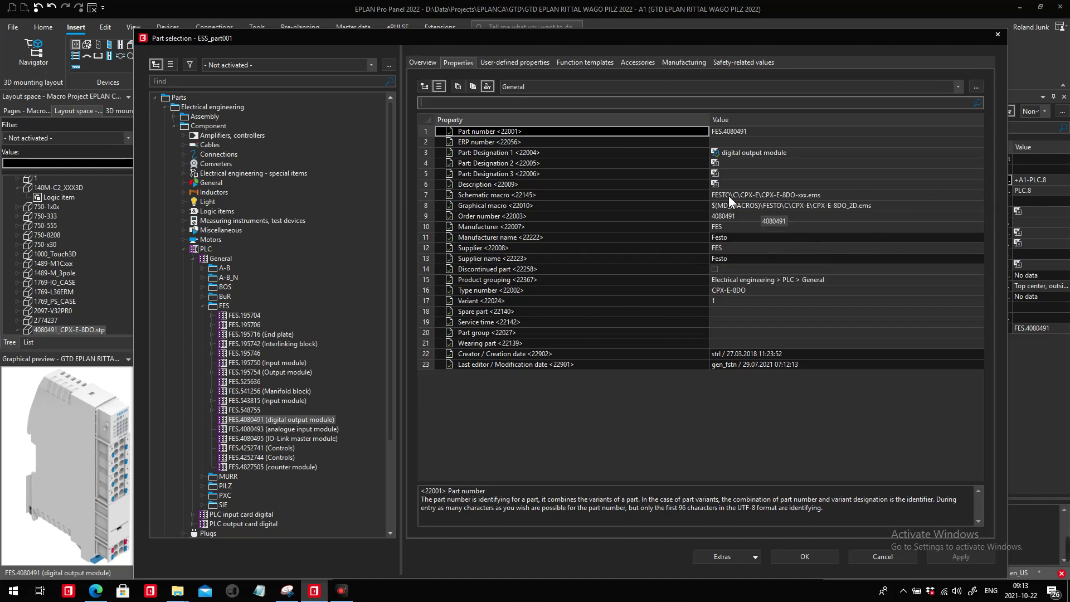
left_click(891, 206)
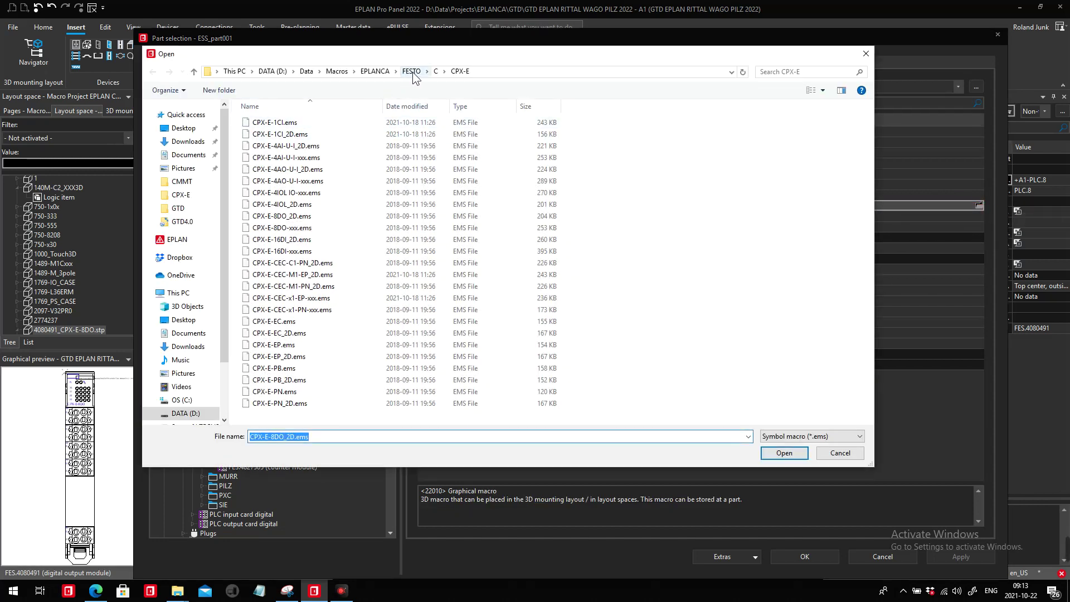
- Assign 4080491_CPX-E-8DO_3D.ema from FESTO\C\CPX-E as the part's graphical macro
left_click(413, 72)
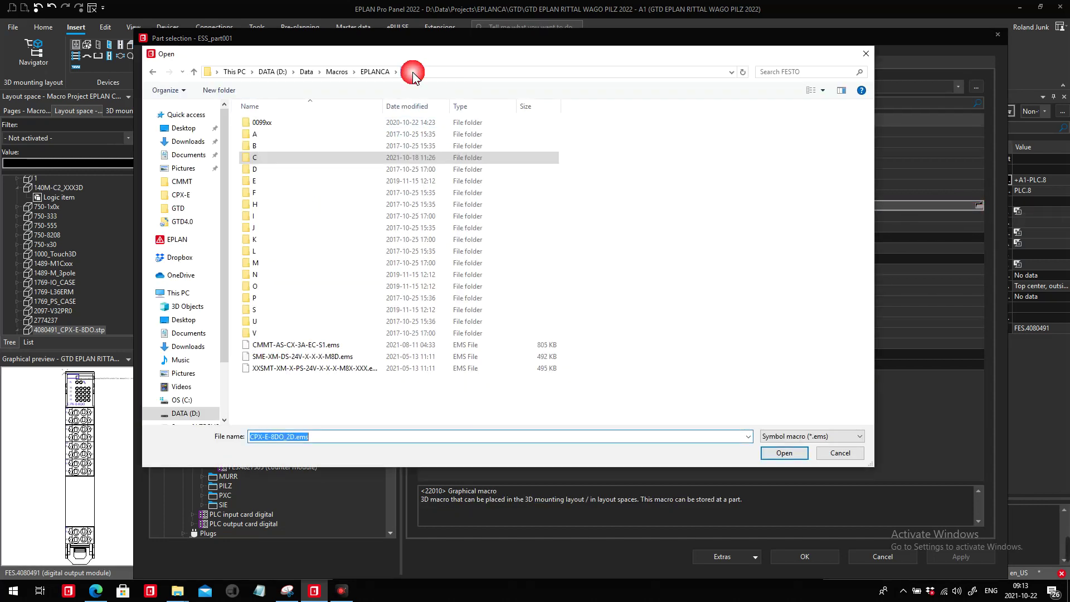
double_click(257, 158)
scroll(328, 331, "down", 4)
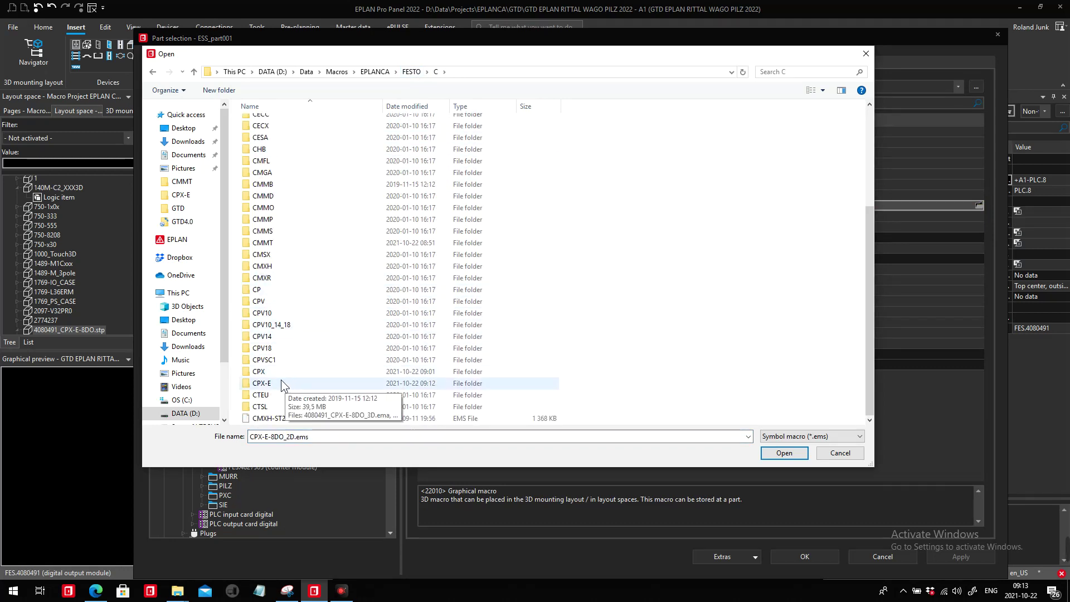
double_click(262, 383)
left_click(805, 437)
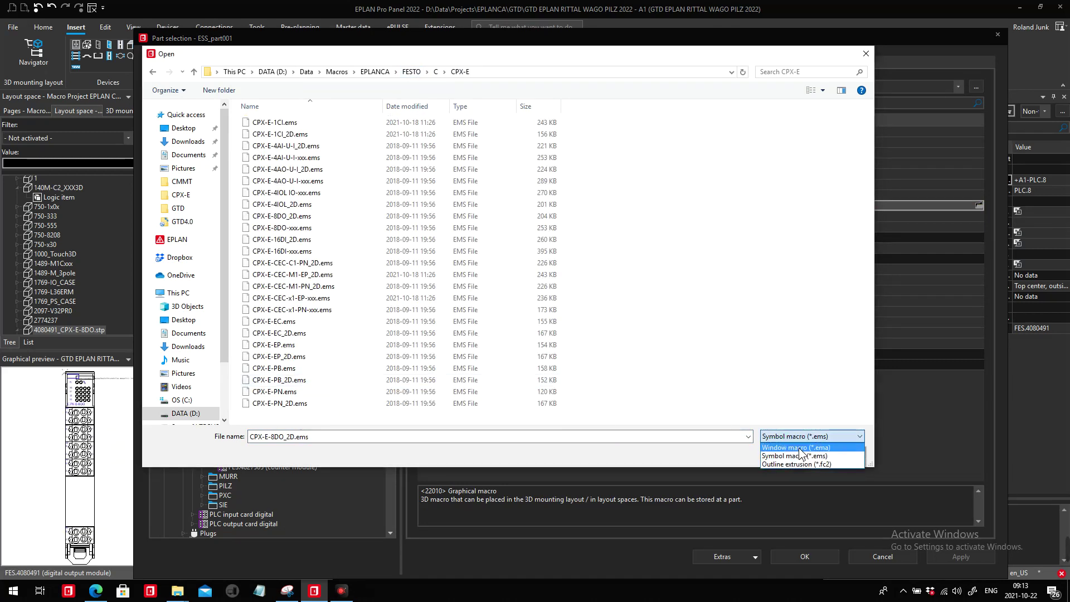
left_click(801, 447)
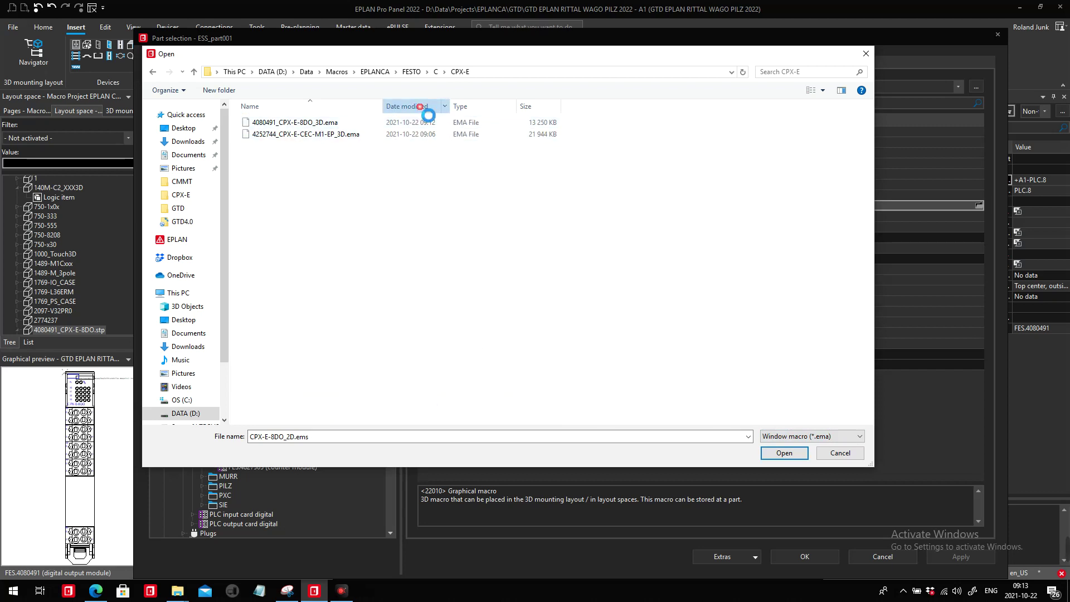
left_click(300, 122)
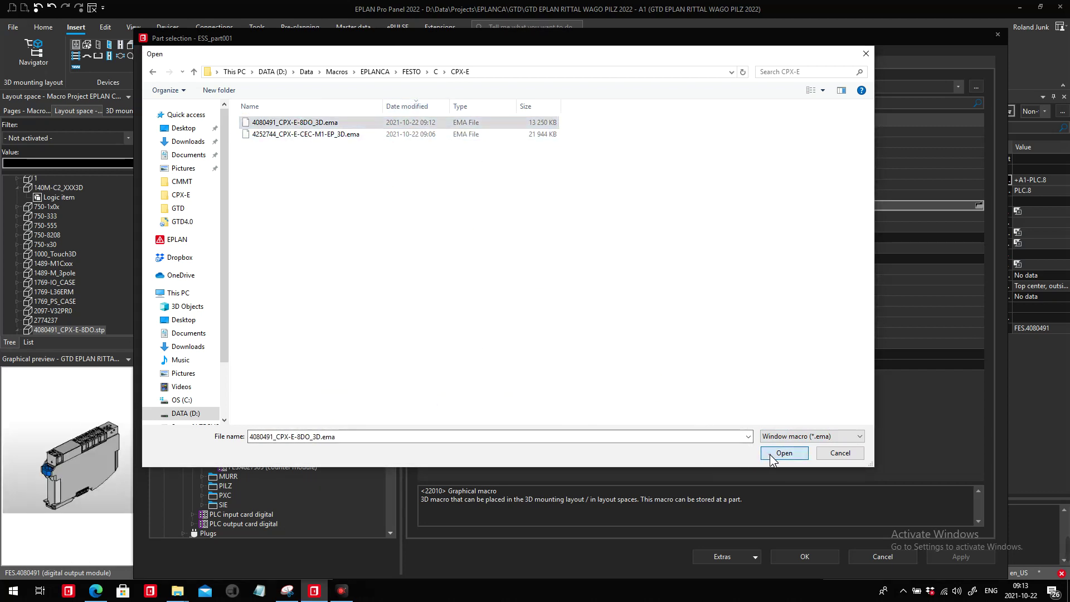
left_click(784, 453)
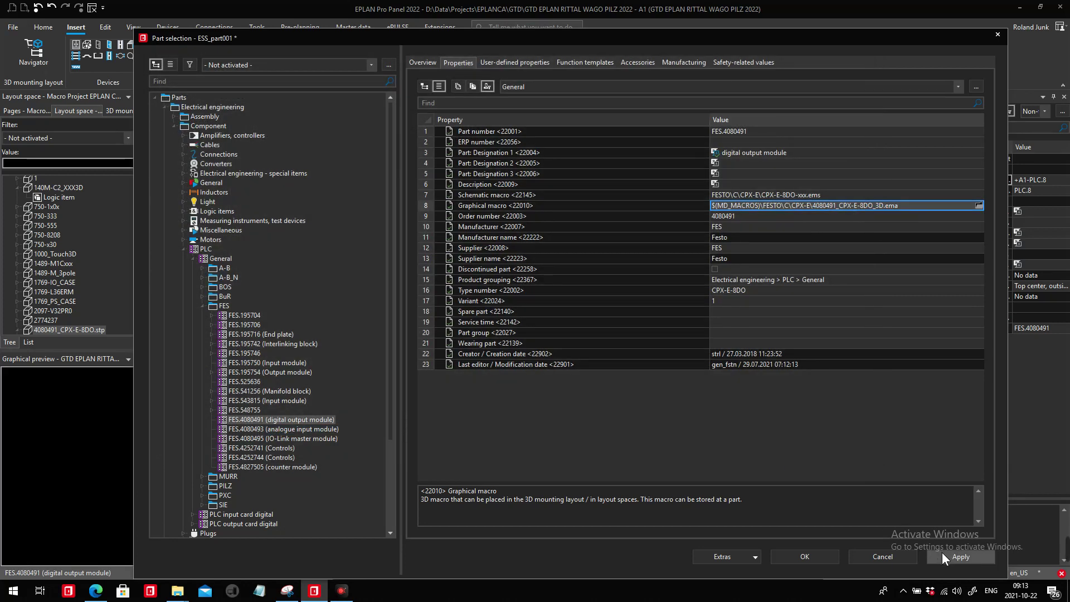
left_click(815, 557)
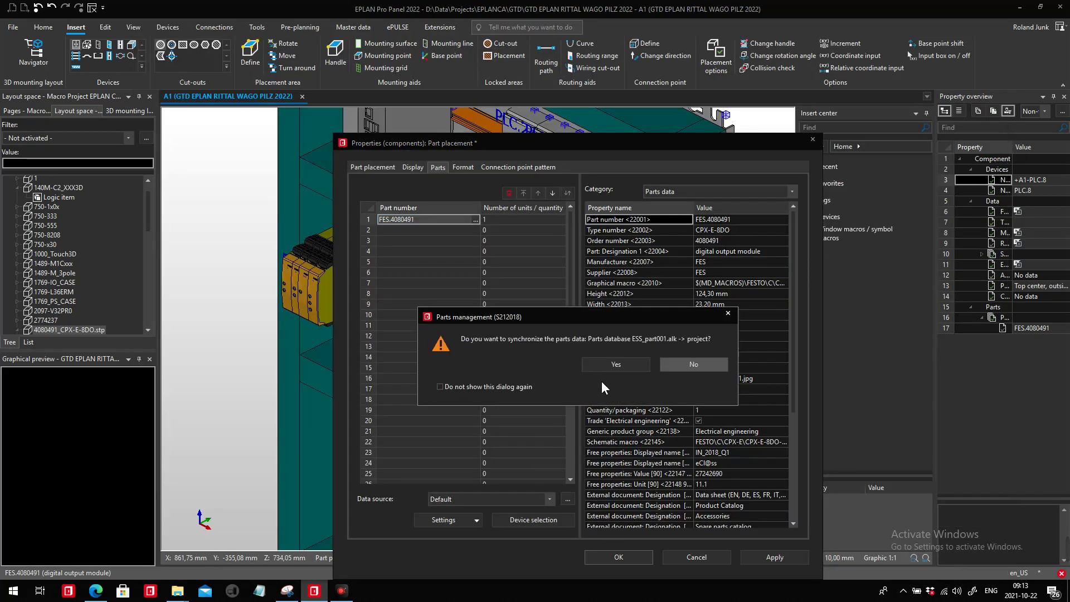
- Synchronize part data and update PLC.8's placement, accepting the new CPX-E-8DO dimensions
left_click(616, 364)
left_click(616, 557)
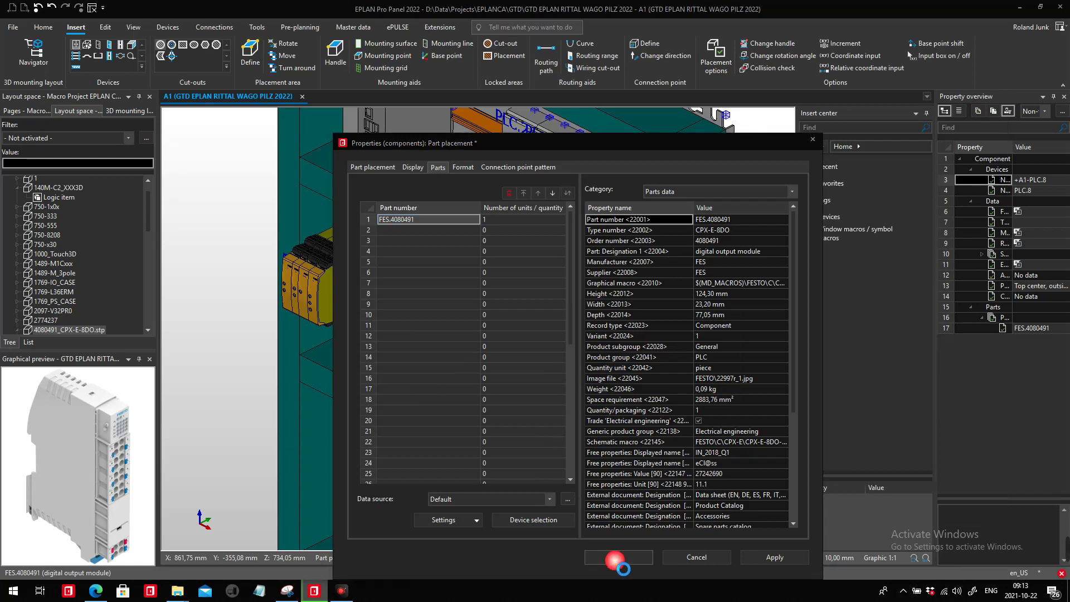
right_click(598, 394)
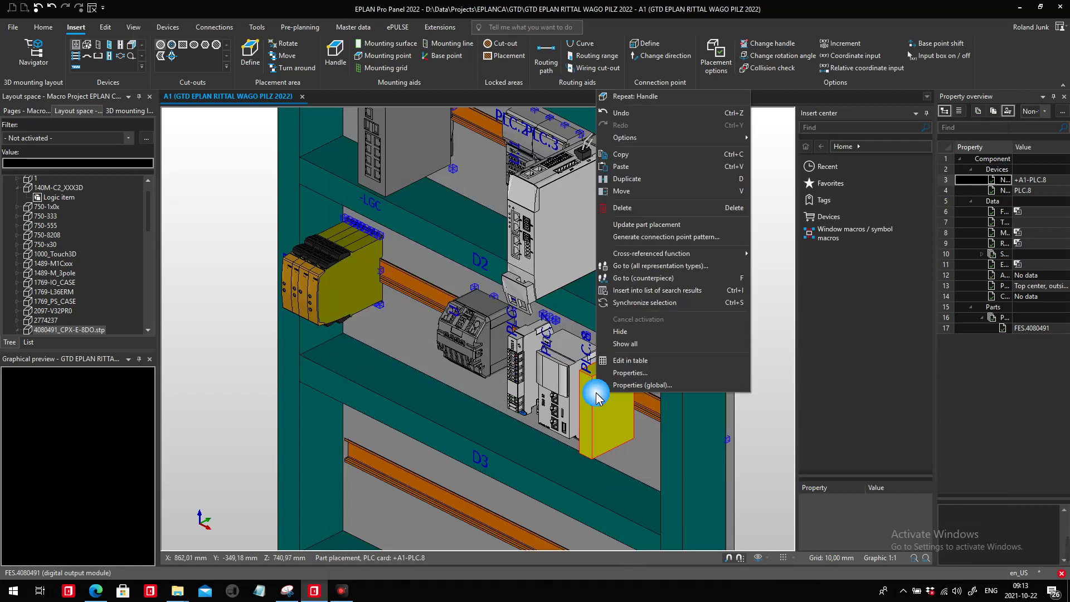
left_click(668, 223)
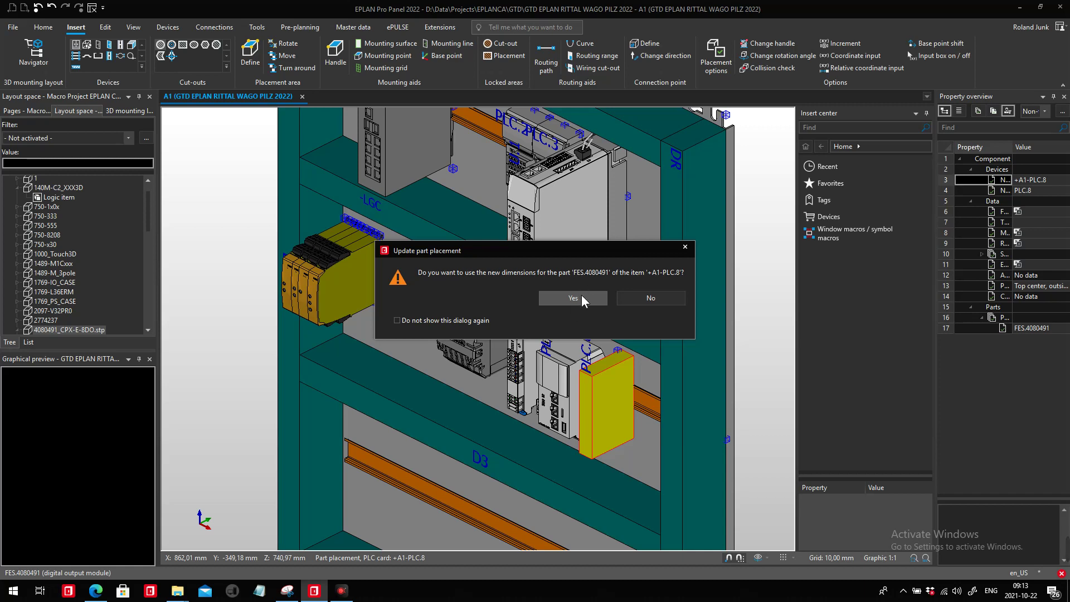
left_click(581, 295)
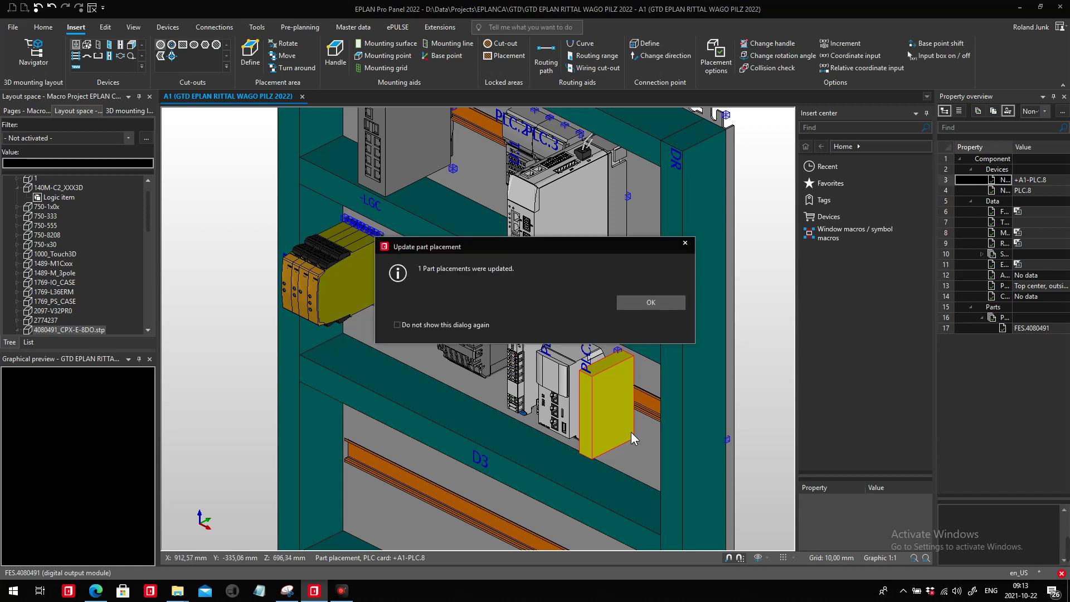
left_click(653, 304)
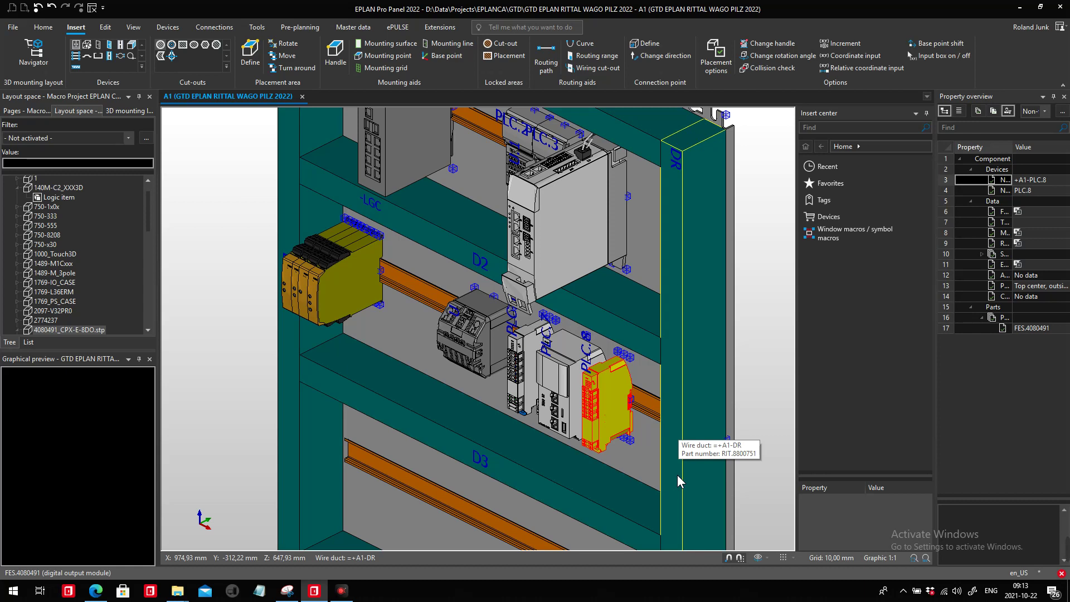
scroll(632, 426, "up", 4)
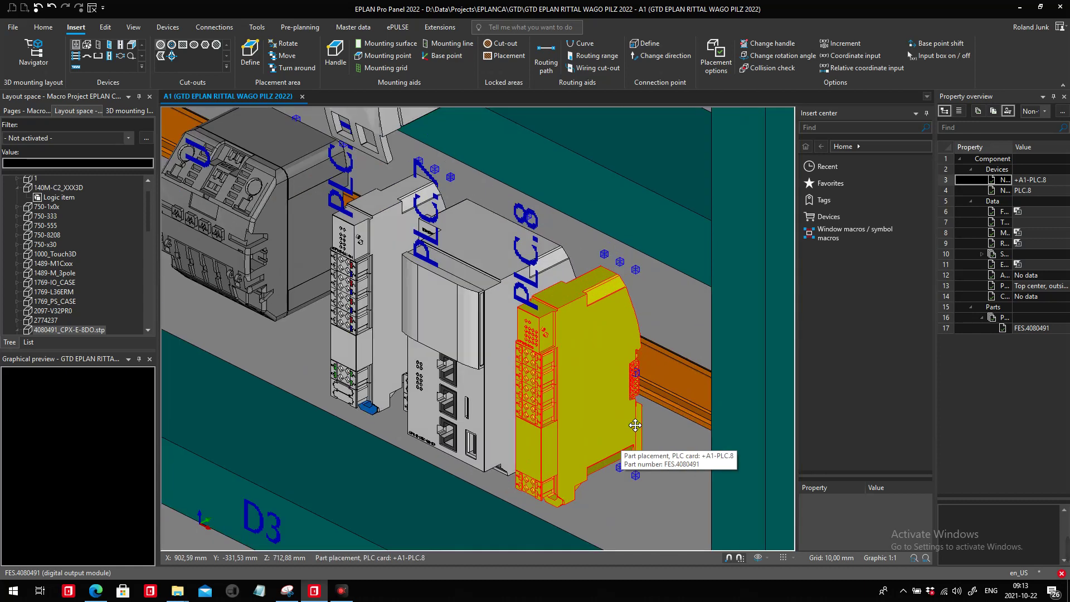
scroll(649, 365, "down", 3)
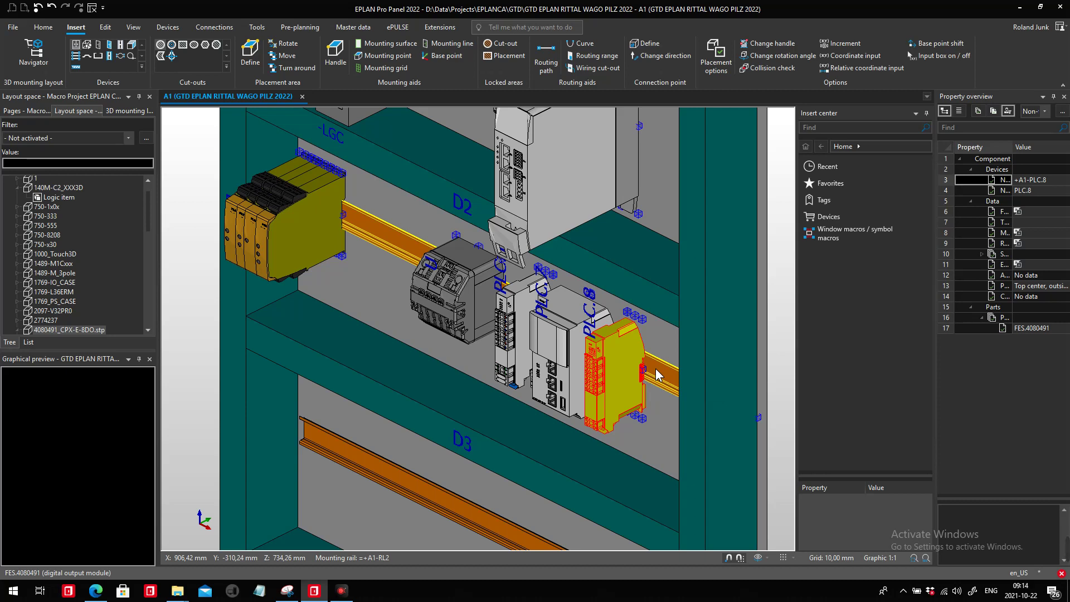
scroll(658, 375, "down", 2)
left_click(623, 232)
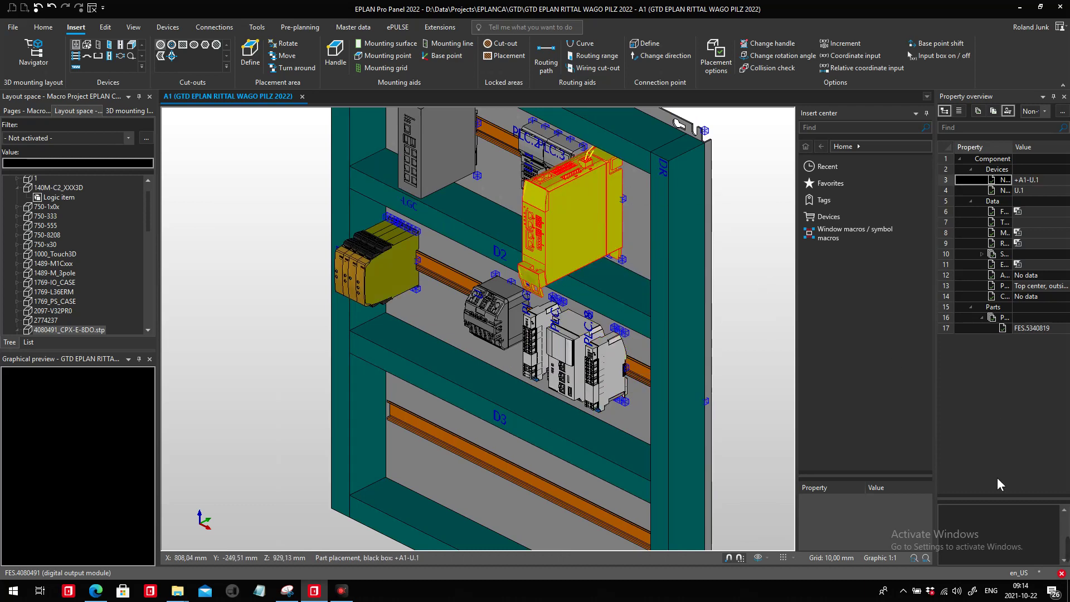
key("alt+Tab")
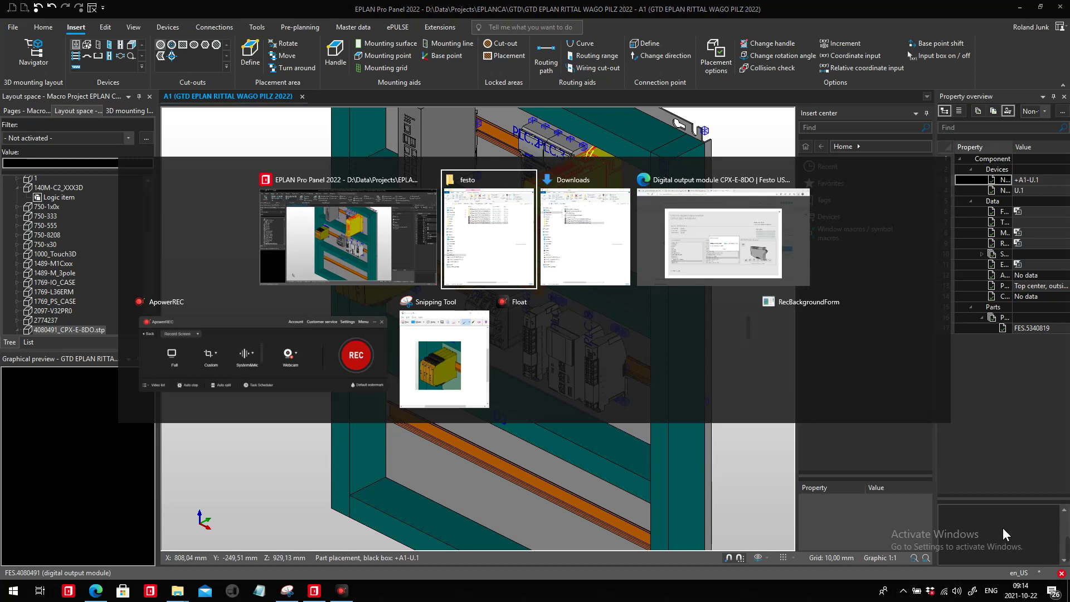
- Show the 'Home - German Technology Day' tab in Edge, then switch back toward EPLAN
key("alt+Tab")
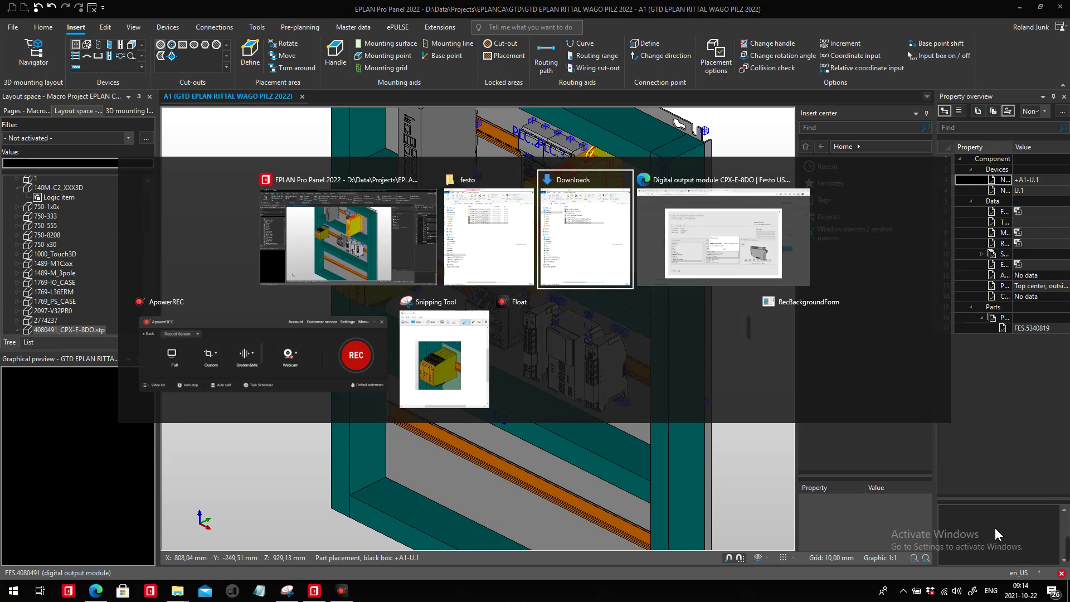
key("alt+Tab")
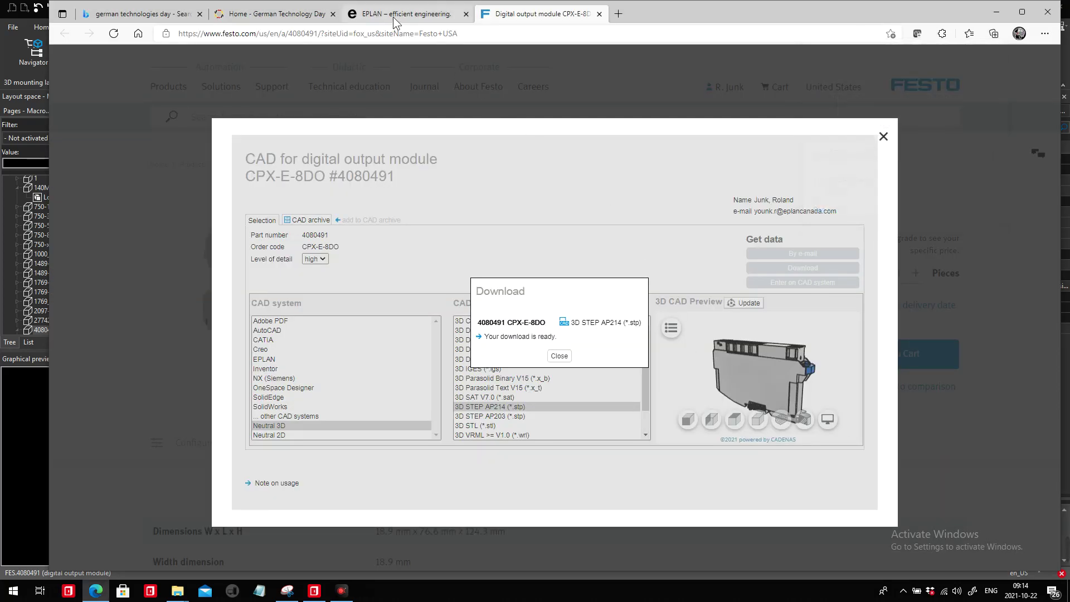
left_click(394, 20)
left_click(270, 14)
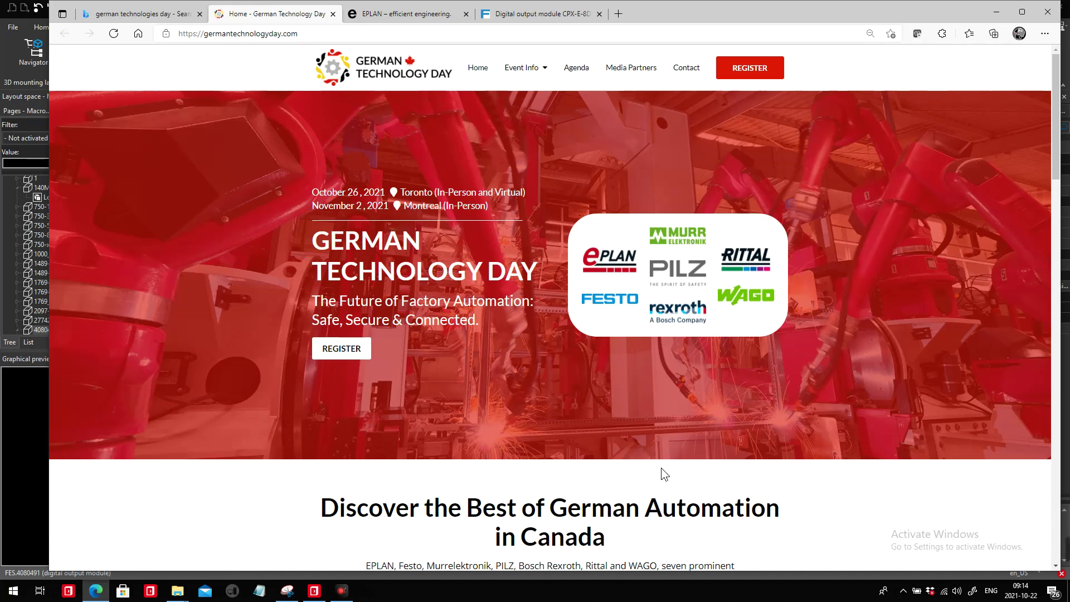
key("alt+Tab")
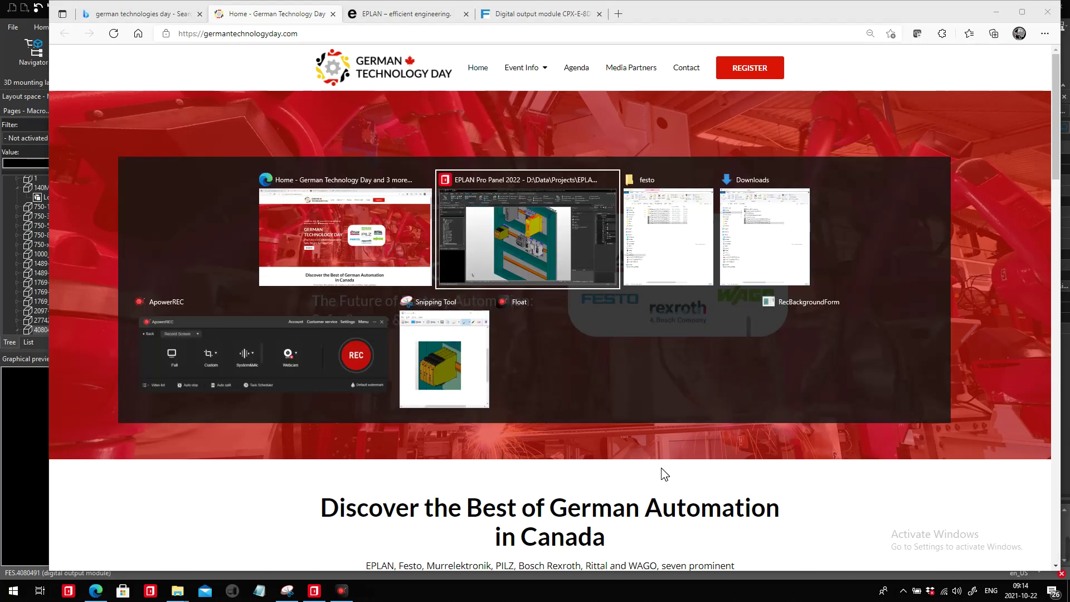